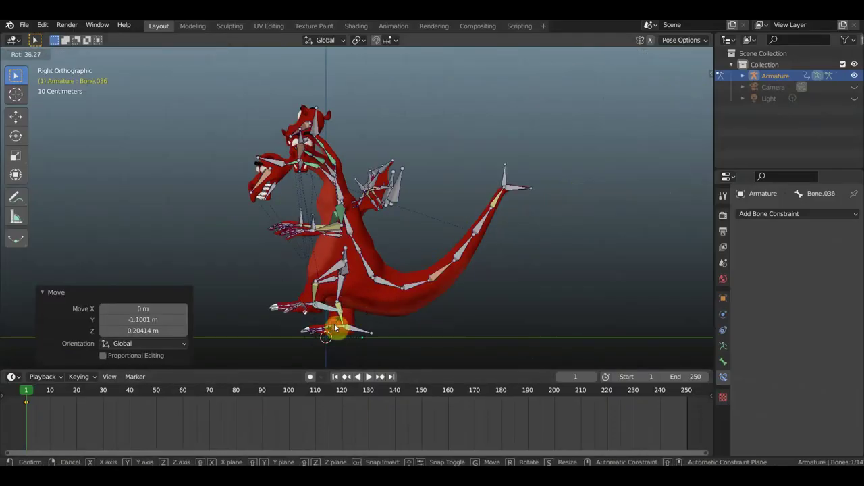
# Step: Reposition the tail tip bone by rotating and moving it
pyautogui.click(575, 306)
pyautogui.press('r')
pyautogui.click(585, 297)
pyautogui.press('g')
pyautogui.click(538, 325)
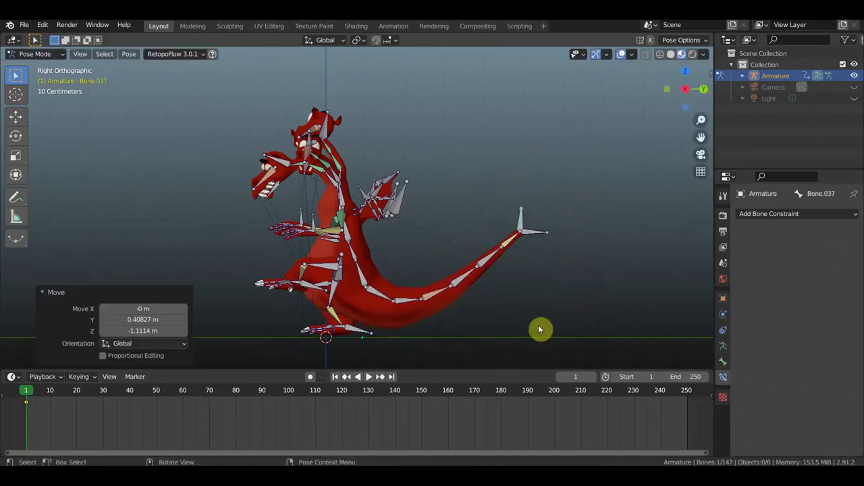
# Step: At frame 10, move the leg bone into its next stepping position
pyautogui.click(53, 394)
pyautogui.scroll(3, 257, 421)
pyautogui.scroll(2, 257, 421)
pyautogui.click(373, 306)
pyautogui.press('g')
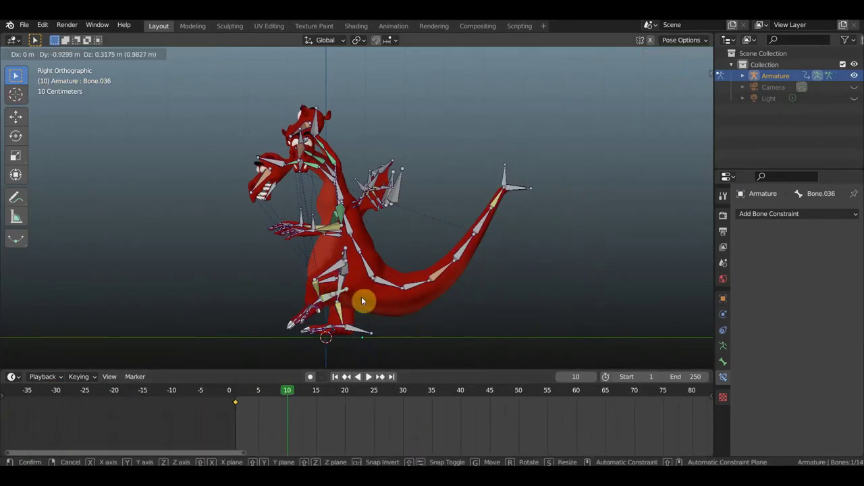
pyautogui.click(340, 334)
# Step: Tilt and shift the body's root bone for the frame 10 pose
pyautogui.click(377, 270)
pyautogui.press('r')
pyautogui.click(614, 305)
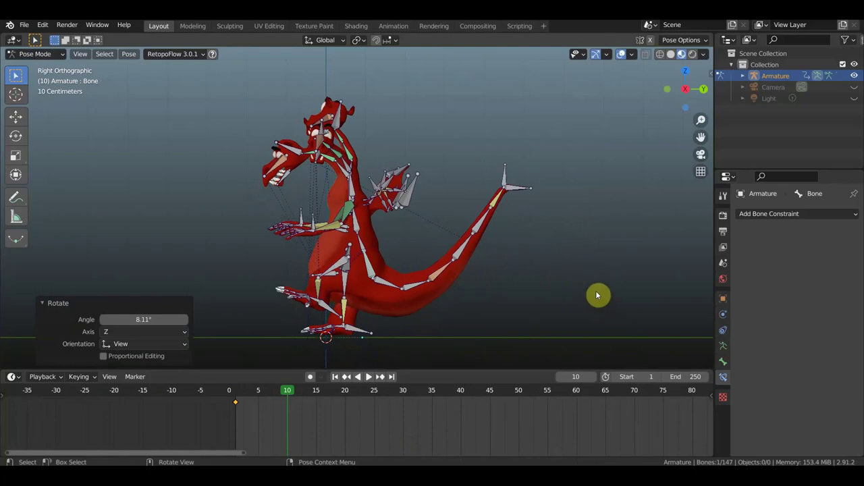
pyautogui.press('g')
pyautogui.click(618, 289)
pyautogui.moveTo(617, 290)
pyautogui.mouseDown(button='middle')
pyautogui.moveTo(691, 293)
pyautogui.moveTo(626, 283)
pyautogui.moveTo(342, 303)
pyautogui.mouseUp(button='middle')
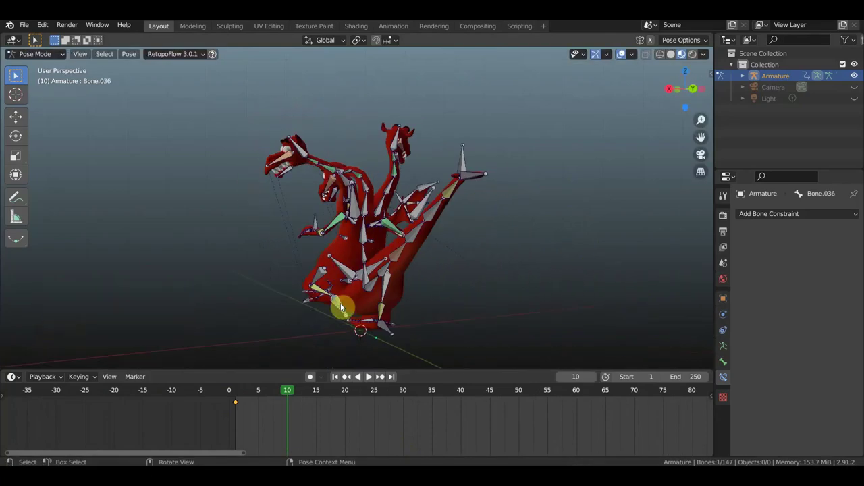
# Step: Refine the tail tip position for the frame 10 pose
pyautogui.press('g')
pyautogui.click(432, 304)
pyautogui.click(518, 201)
pyautogui.press('g')
pyautogui.click(507, 233)
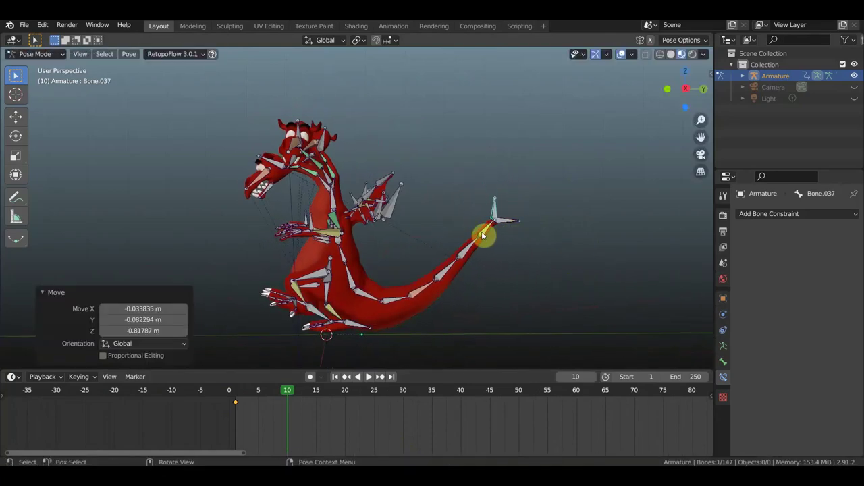
# Step: Hide the bones and play the animation to preview the step
pyautogui.moveTo(507, 236); pyautogui.dragTo(604, 236, button='middle')
pyautogui.click(621, 54)
pyautogui.press('space')
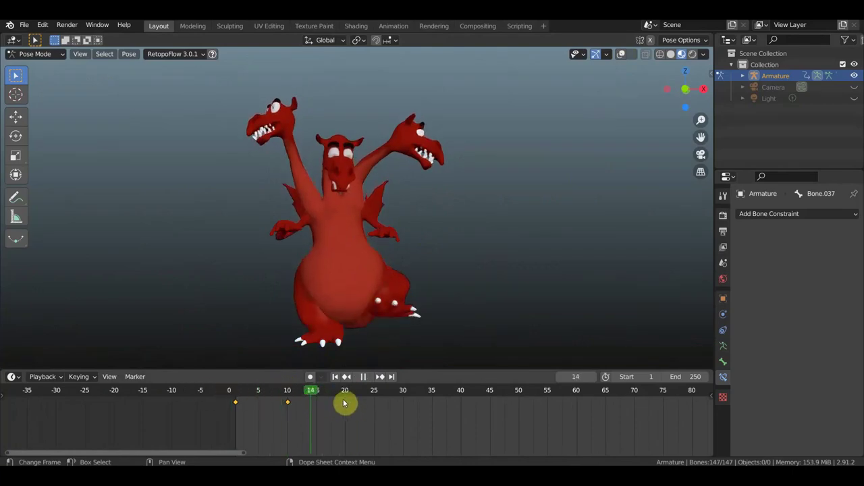
# Step: Stop playback, show the bones, and move the playhead to frame 20 in side view
pyautogui.hotkey('shift', 'alt', 'z')
pyautogui.press('KP_3')
pyautogui.moveTo(343, 328); pyautogui.dragTo(328, 314, button='middle')
pyautogui.press('KP_3')
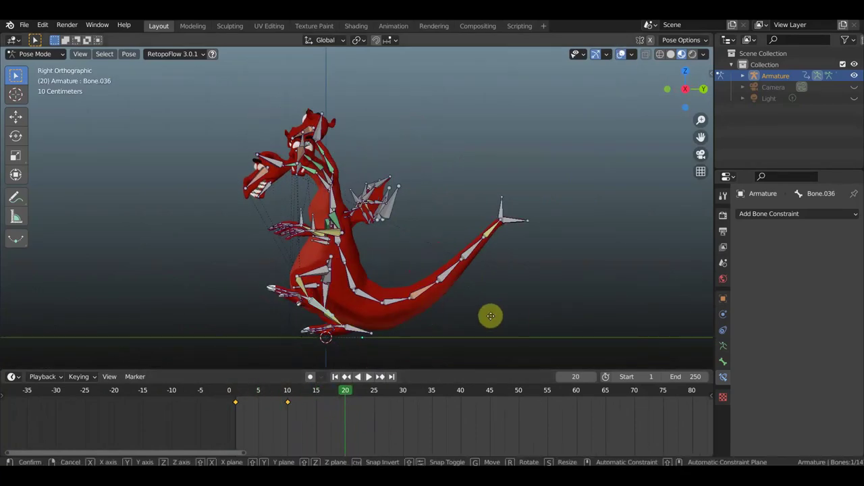
# Step: Move the foot bone and another leg bone into the frame 20 stepping pose
pyautogui.press('g')
pyautogui.click(484, 343)
pyautogui.click(386, 219)
pyautogui.moveTo(386, 220)
pyautogui.mouseDown(button='middle')
pyautogui.moveTo(517, 262)
pyautogui.moveTo(308, 213)
pyautogui.mouseUp(button='middle')
pyautogui.press('i')
pyautogui.press('g')
pyautogui.click(517, 263)
pyautogui.press('KP_3')
pyautogui.click(359, 238)
# Step: Reposition the other foot and move and turn the body's root bone
pyautogui.click(382, 252)
pyautogui.moveTo(383, 252)
pyautogui.mouseDown(button='middle')
pyautogui.moveTo(367, 328)
pyautogui.moveTo(293, 322)
pyautogui.mouseUp(button='middle')
pyautogui.press('KP_1')
pyautogui.click(349, 321)
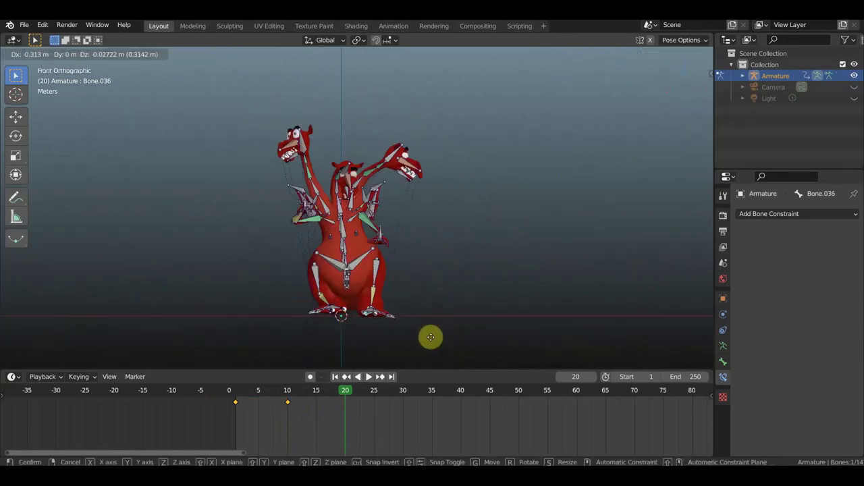
pyautogui.click(431, 338)
pyautogui.moveTo(359, 259); pyautogui.dragTo(377, 248, button='middle')
pyautogui.click(378, 249)
pyautogui.press('r')
pyautogui.click(449, 290)
pyautogui.moveTo(449, 290)
pyautogui.mouseDown(button='middle')
pyautogui.moveTo(452, 253)
pyautogui.moveTo(426, 187)
pyautogui.mouseUp(button='middle')
# Step: Select all bones and key Location & Rotation at frames 20 and 30
pyautogui.press('a')
pyautogui.press('i')
pyautogui.moveTo(346, 403); pyautogui.dragTo(405, 403)
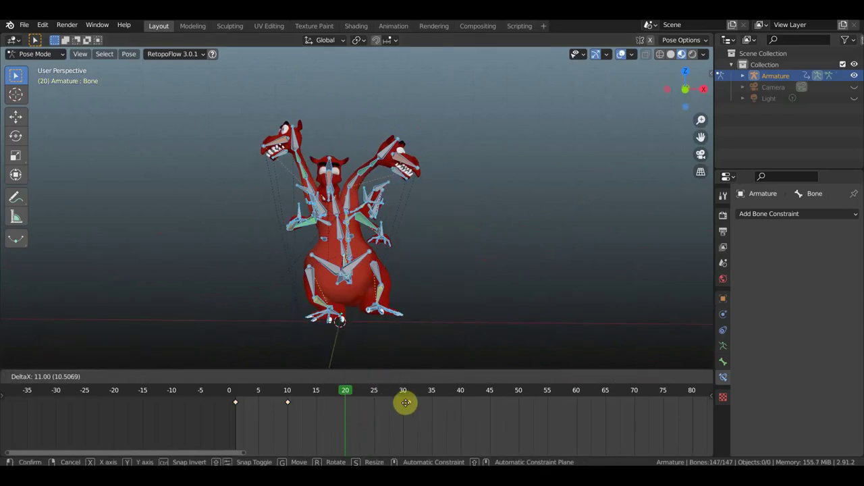
pyautogui.click(405, 404)
pyautogui.press('i')
pyautogui.click(532, 300)
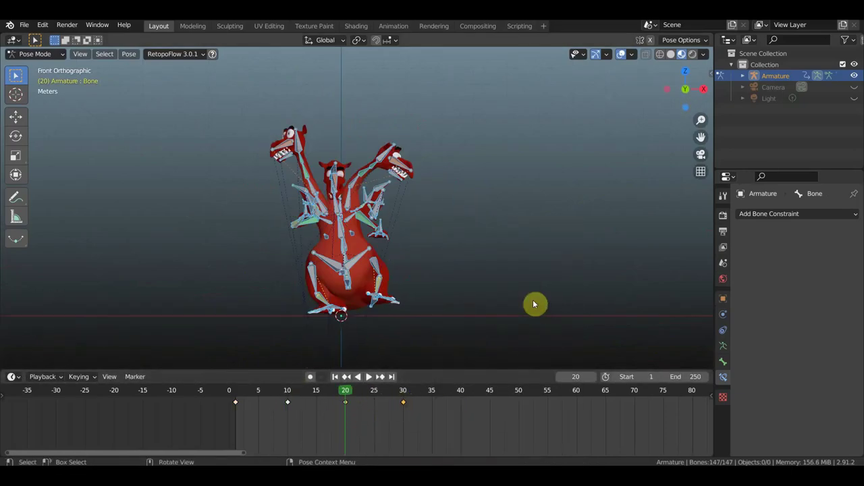
# Step: At a later frame, turn the body's root bone and move the chosen bones
pyautogui.click(218, 390)
pyautogui.moveTo(378, 291); pyautogui.dragTo(482, 279, button='middle')
pyautogui.keyDown('alt'); pyautogui.scroll(-18, 480, 297); pyautogui.keyUp('alt')
pyautogui.moveTo(479, 313)
pyautogui.mouseDown(button='middle')
pyautogui.moveTo(368, 251)
pyautogui.moveTo(527, 299)
pyautogui.mouseUp(button='middle')
pyautogui.click(368, 272)
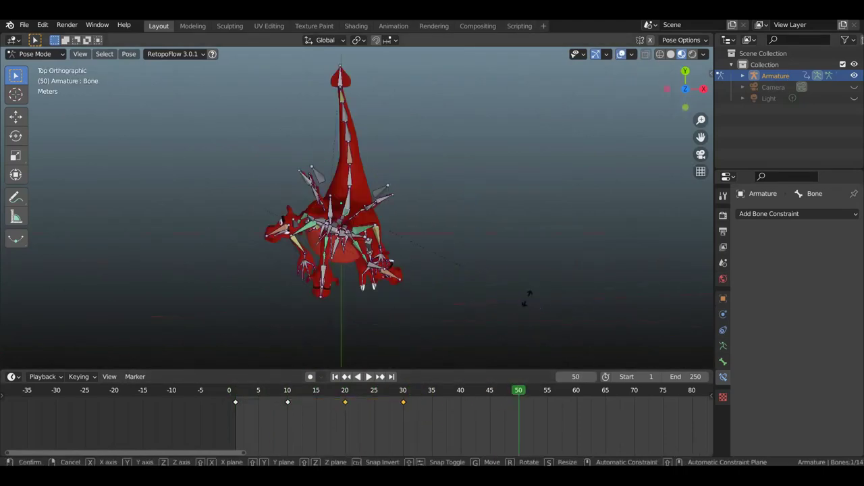
pyautogui.press('r')
pyautogui.moveTo(655, 203); pyautogui.dragTo(321, 321, button='middle')
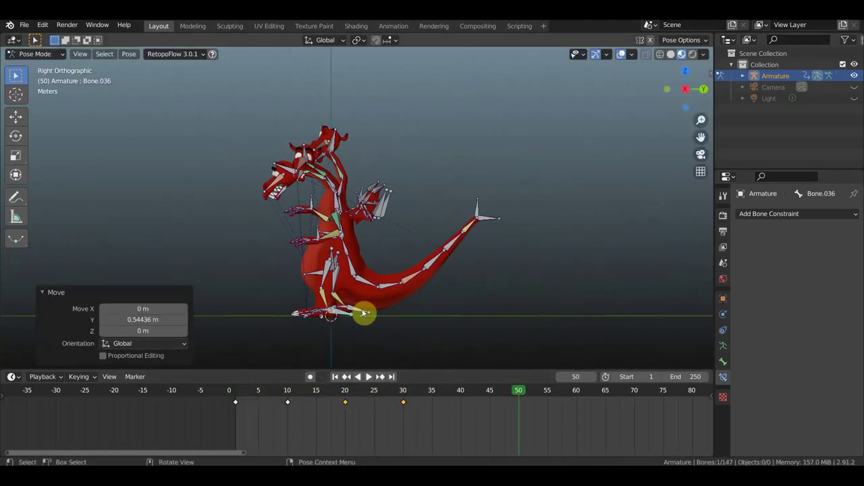
pyautogui.press('g')
pyautogui.click(396, 262)
pyautogui.moveTo(396, 262)
pyautogui.mouseDown(button='middle')
pyautogui.moveTo(228, 293)
pyautogui.moveTo(357, 315)
pyautogui.mouseUp(button='middle')
# Step: Move the root bone Bone.100 and shift the body's root bone
pyautogui.click(382, 317)
pyautogui.press('g')
pyautogui.click(378, 346)
pyautogui.press('KP_1')
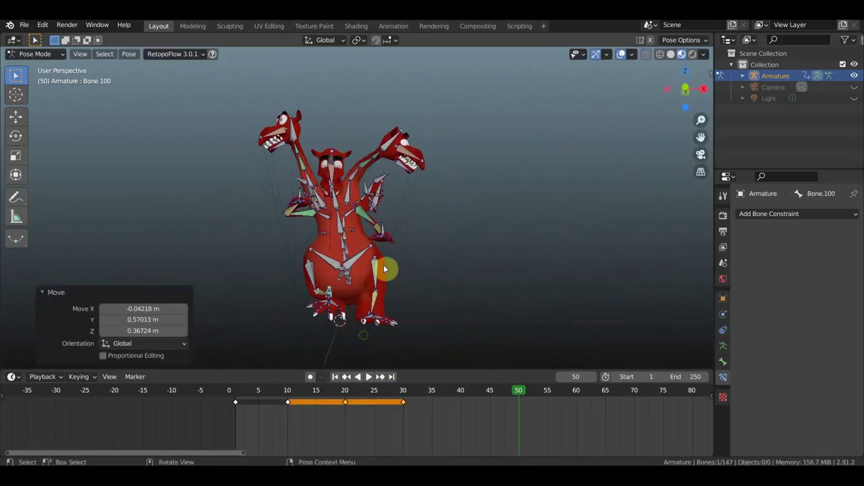
pyautogui.click(402, 299)
pyautogui.press('g')
pyautogui.click(473, 306)
# Step: Rotate and nudge another bone, then key Location & Rotation at frame 50
pyautogui.press('r')
pyautogui.click(500, 302)
pyautogui.press('g')
pyautogui.click(514, 302)
pyautogui.moveTo(513, 301); pyautogui.dragTo(593, 303, button='middle')
pyautogui.press('i')
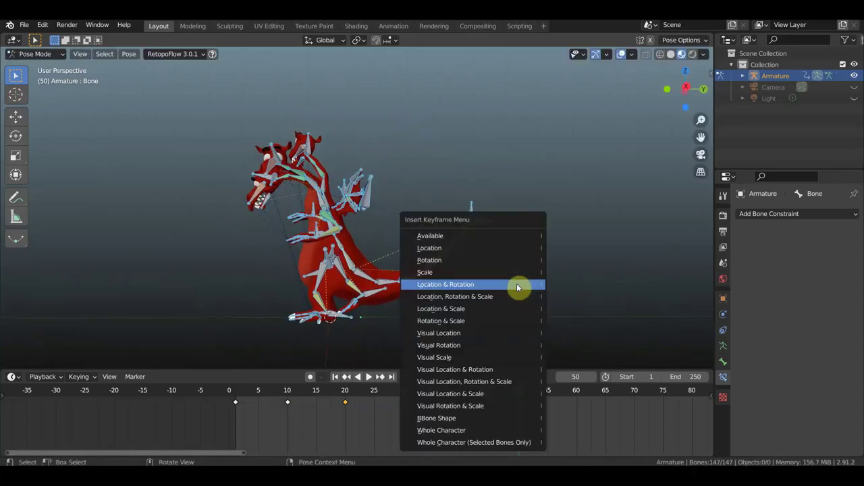
pyautogui.click(517, 283)
# Step: Key the pose at frame 40 and play the animation to check the steps
pyautogui.press('i')
pyautogui.click(507, 304)
pyautogui.click(250, 390)
pyautogui.press('space')
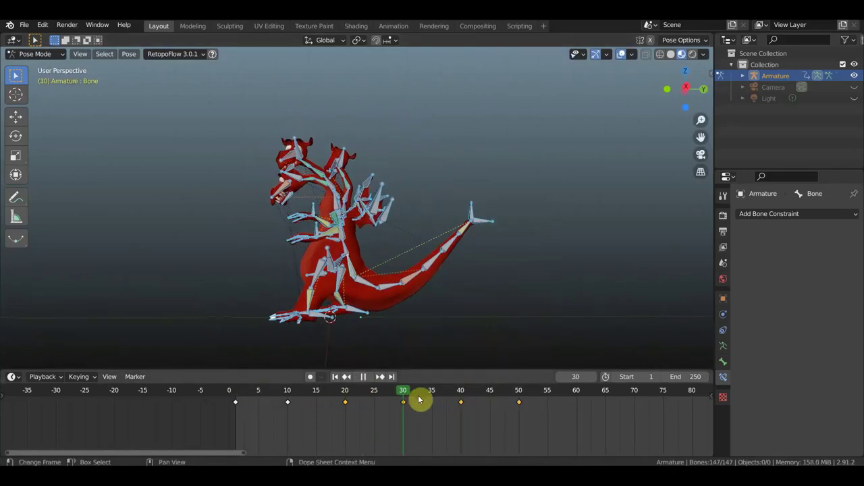
# Step: Stop playback and try rotating the root bone, then undo back to the front-facing pose
pyautogui.press('space')
pyautogui.click(372, 286)
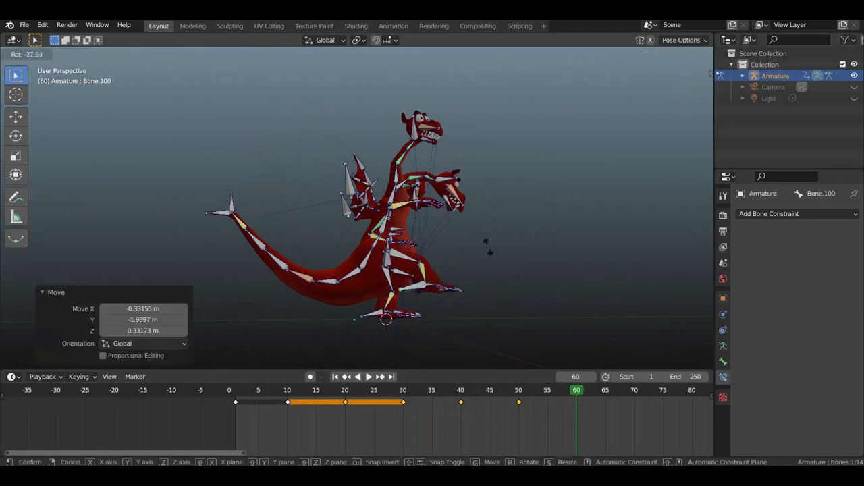
pyautogui.press('r')
pyautogui.click(374, 285)
pyautogui.press('r')
pyautogui.click(392, 245)
pyautogui.click(336, 236)
pyautogui.hotkey('ctrl', 'z')
pyautogui.hotkey('ctrl', 'z')
pyautogui.hotkey('ctrl', 'z')
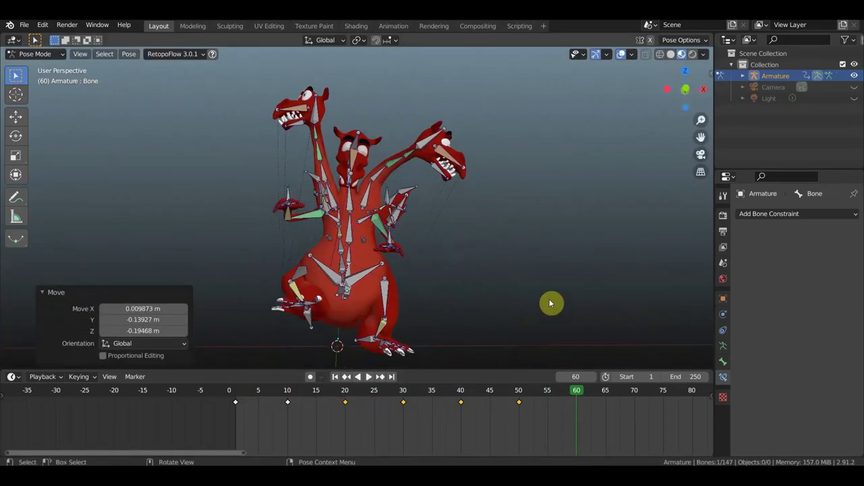
pyautogui.hotkey('ctrl', 'z')
# Step: Shift the frame 60 key later to about 68 and key the current pose
pyautogui.click(551, 403)
pyautogui.moveTo(577, 403); pyautogui.dragTo(635, 397)
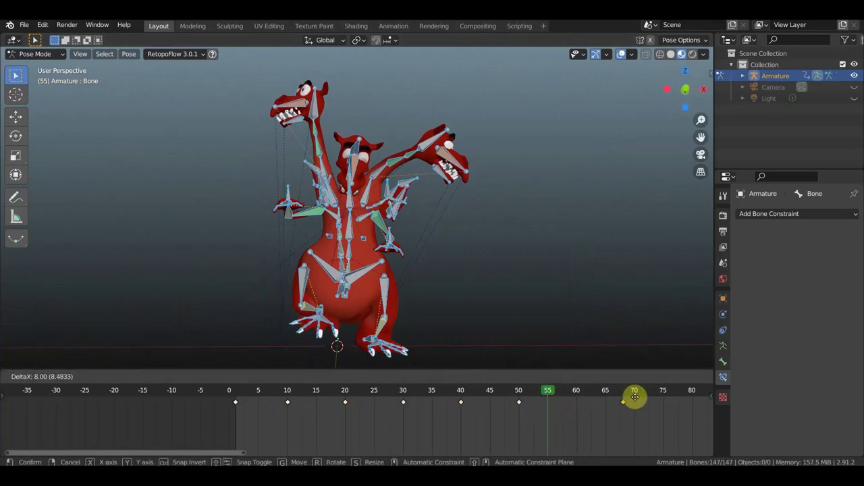
pyautogui.press('i')
pyautogui.click(497, 268)
# Step: Play the animation, scrub back to frame 70, and adjust a bone
pyautogui.moveTo(531, 359)
pyautogui.mouseDown(button='middle')
pyautogui.moveTo(400, 300)
pyautogui.moveTo(597, 289)
pyautogui.mouseUp(button='middle')
pyautogui.press('space')
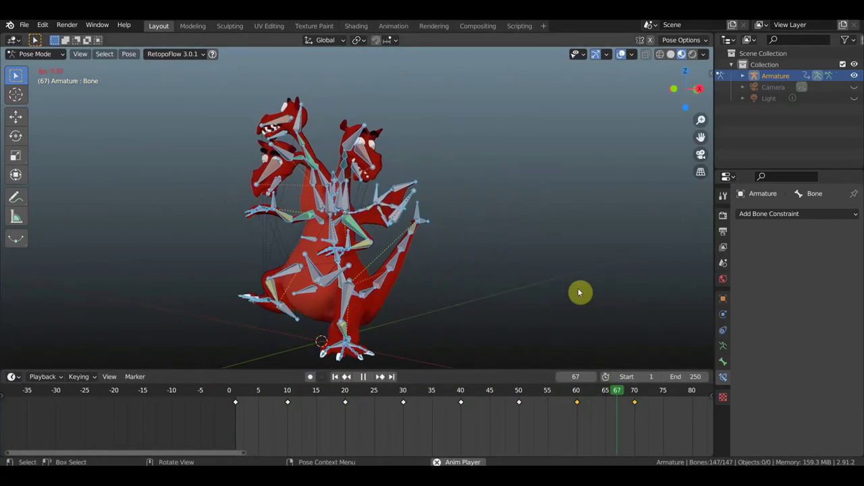
pyautogui.moveTo(632, 392)
pyautogui.mouseDown()
pyautogui.moveTo(208, 399)
pyautogui.moveTo(638, 404)
pyautogui.mouseUp()
pyautogui.moveTo(523, 385)
pyautogui.mouseDown(button='middle')
pyautogui.moveTo(231, 272)
pyautogui.moveTo(366, 270)
pyautogui.mouseUp(button='middle')
pyautogui.click(365, 270)
pyautogui.moveTo(440, 283)
pyautogui.mouseDown(button='middle')
pyautogui.moveTo(340, 272)
pyautogui.moveTo(478, 291)
pyautogui.mouseUp(button='middle')
# Step: Select all bones and rotate the root bone -15.2° at frame 82
pyautogui.press('a')
pyautogui.scroll(-2, 575, 411)
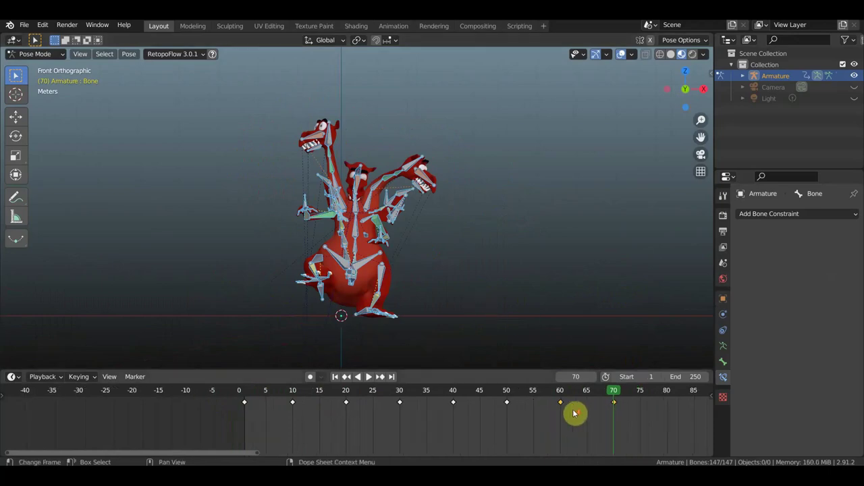
pyautogui.click(461, 395)
pyautogui.press('r')
pyautogui.click(392, 344)
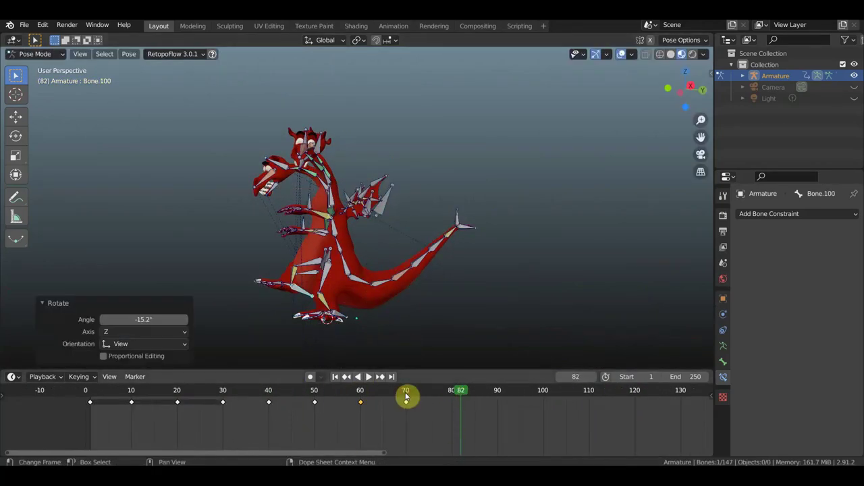
# Step: Give a bone one more rotation for the frame-70 pose and keyframe the dragon's pose
pyautogui.click(406, 395)
pyautogui.press('r')
pyautogui.click(435, 297)
pyautogui.press('KP_1')
pyautogui.press('KP_3')
pyautogui.press('i')
pyautogui.click(448, 295)
# Step: At frame 110, move leg bone Bone.100 down and back and reposition the root bone
pyautogui.click(589, 395)
pyautogui.moveTo(388, 258); pyautogui.dragTo(421, 256)
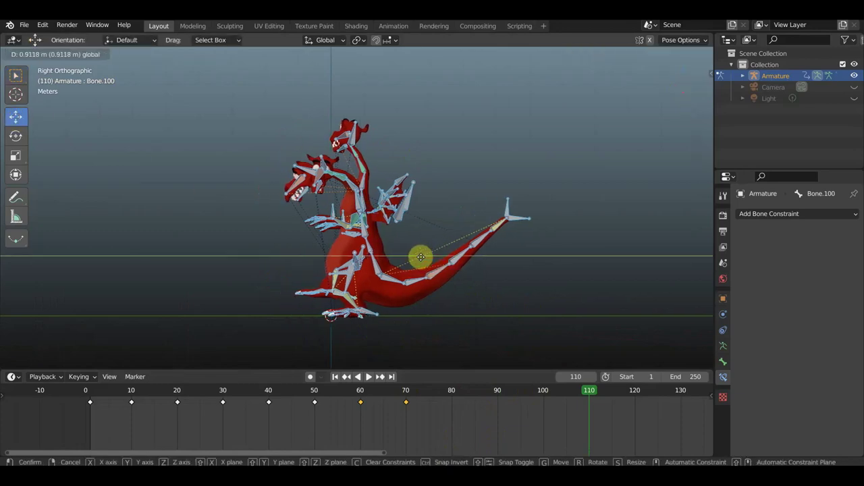
pyautogui.press('KP_1')
pyautogui.press('ctrl+KP_3')
pyautogui.press('KP_3')
pyautogui.click(380, 304)
pyautogui.moveTo(381, 304); pyautogui.dragTo(363, 338)
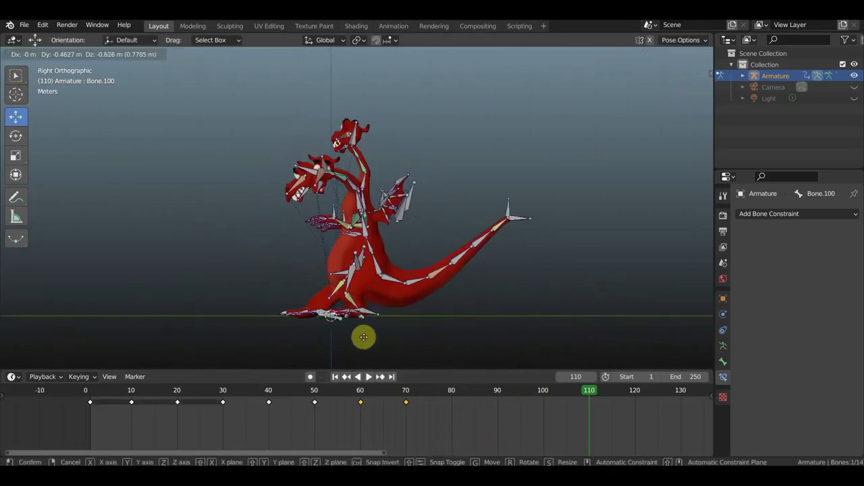
pyautogui.moveTo(376, 263); pyautogui.dragTo(356, 267)
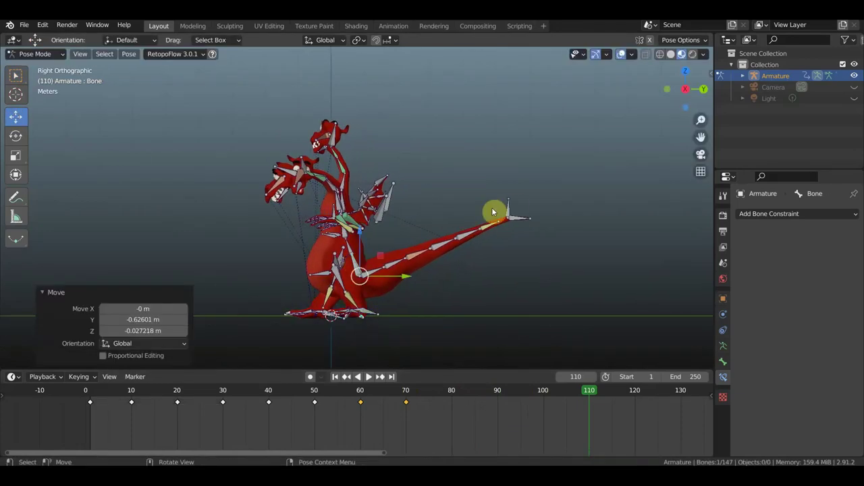
pyautogui.press('KP_1')
# Step: Reselect Bone.100 and rotate another bone about ten degrees
pyautogui.moveTo(569, 342); pyautogui.dragTo(324, 313, button='middle')
pyautogui.press('KP_1')
pyautogui.click(320, 312)
pyautogui.click(394, 325)
pyautogui.moveTo(394, 324)
pyautogui.mouseDown(button='middle')
pyautogui.moveTo(555, 302)
pyautogui.moveTo(516, 318)
pyautogui.mouseUp(button='middle')
pyautogui.press('r')
pyautogui.click(600, 187)
pyautogui.moveTo(600, 187)
pyautogui.mouseDown(button='middle')
pyautogui.moveTo(442, 299)
pyautogui.moveTo(388, 235)
pyautogui.mouseUp(button='middle')
# Step: Move the root bone in top view and rotate another bone, turning the root 10.5°
pyautogui.click(353, 260)
pyautogui.moveTo(353, 261); pyautogui.dragTo(357, 266, button='middle')
pyautogui.press('KP_7')
pyautogui.press('g')
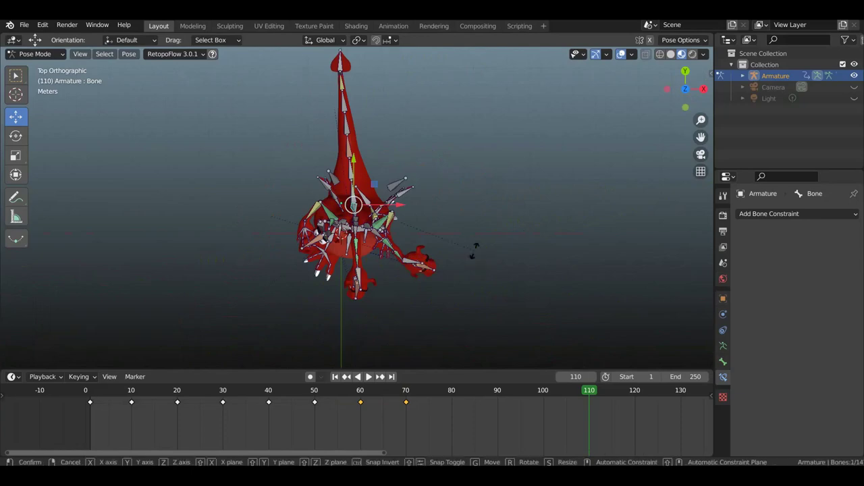
pyautogui.click(476, 218)
pyautogui.moveTo(477, 218); pyautogui.dragTo(414, 279, button='middle')
pyautogui.press('r')
pyautogui.click(460, 249)
# Step: Shift the body bone, tail bone and Bone.071 into their new positions
pyautogui.press('g')
pyautogui.click(420, 288)
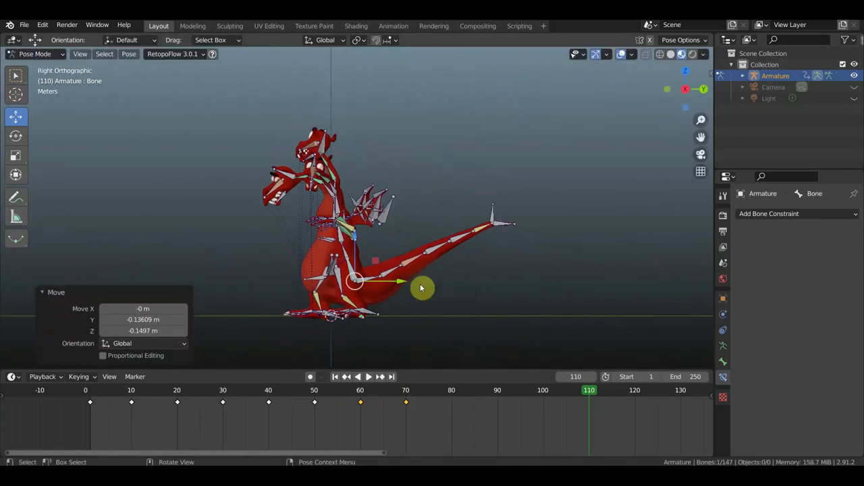
pyautogui.moveTo(495, 216); pyautogui.dragTo(525, 251)
pyautogui.moveTo(525, 251)
pyautogui.mouseDown(button='middle')
pyautogui.moveTo(426, 220)
pyautogui.moveTo(386, 270)
pyautogui.mouseUp(button='middle')
pyautogui.click(388, 233)
pyautogui.moveTo(386, 270); pyautogui.dragTo(385, 270)
pyautogui.moveTo(385, 270)
pyautogui.mouseDown(button='middle')
pyautogui.moveTo(308, 222)
pyautogui.moveTo(358, 229)
pyautogui.mouseUp(button='middle')
pyautogui.press('g')
pyautogui.click(388, 231)
# Step: Key Location & Rotation for the posed bones, then play and scrub back through the animation
pyautogui.press('i')
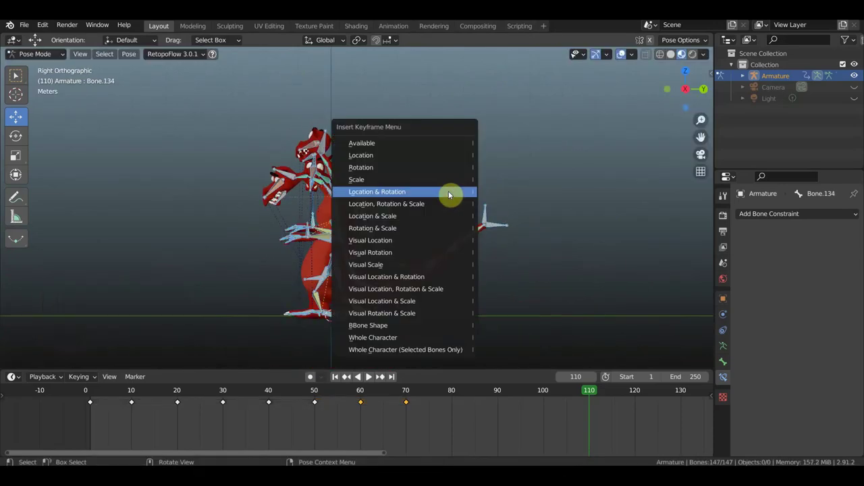
pyautogui.click(448, 194)
pyautogui.press('i')
pyautogui.click(506, 332)
pyautogui.press('space')
pyautogui.moveTo(526, 397)
pyautogui.mouseDown()
pyautogui.moveTo(166, 410)
pyautogui.moveTo(476, 419)
pyautogui.mouseUp()
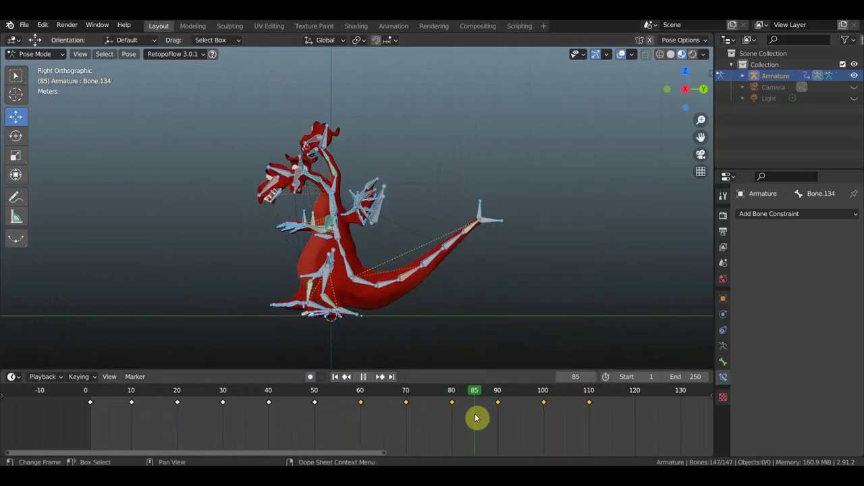
# Step: Key Location & Rotation at frame 60 and raise the tail-tip bone at frame 70
pyautogui.press('i')
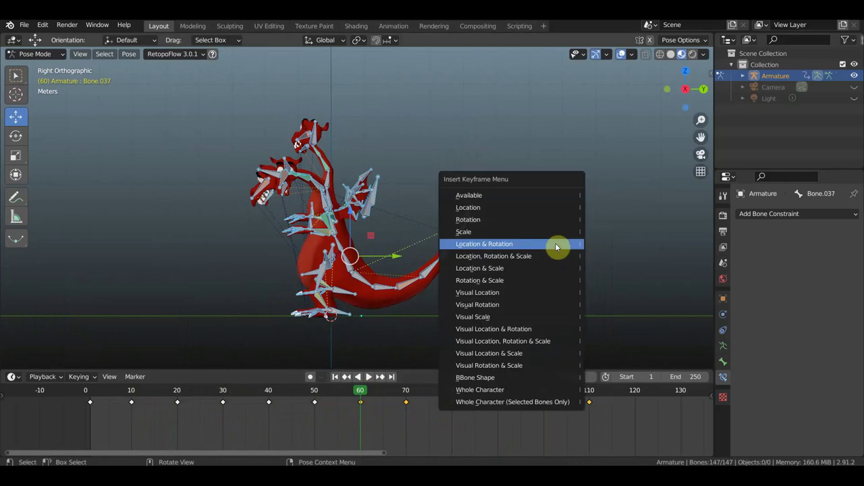
pyautogui.click(555, 247)
pyautogui.click(407, 394)
pyautogui.click(477, 218)
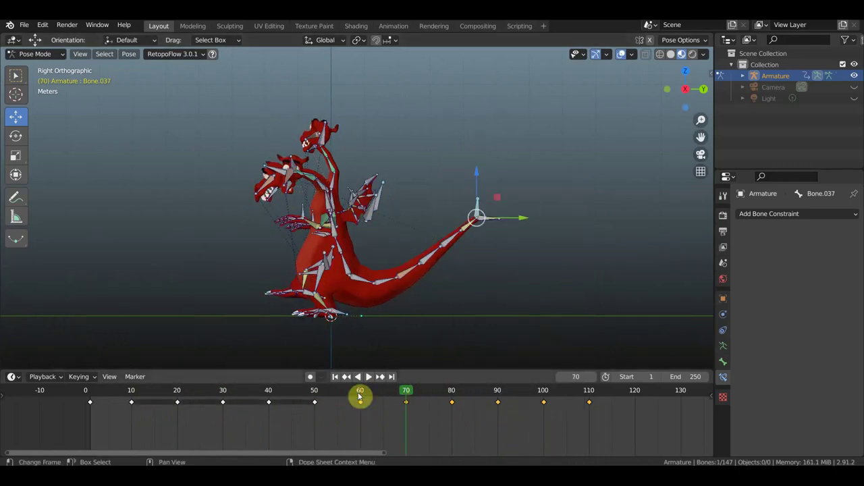
pyautogui.moveTo(484, 197); pyautogui.dragTo(466, 187)
# Step: Move the tail tip at frame 110 and play the animation to preview
pyautogui.click(592, 392)
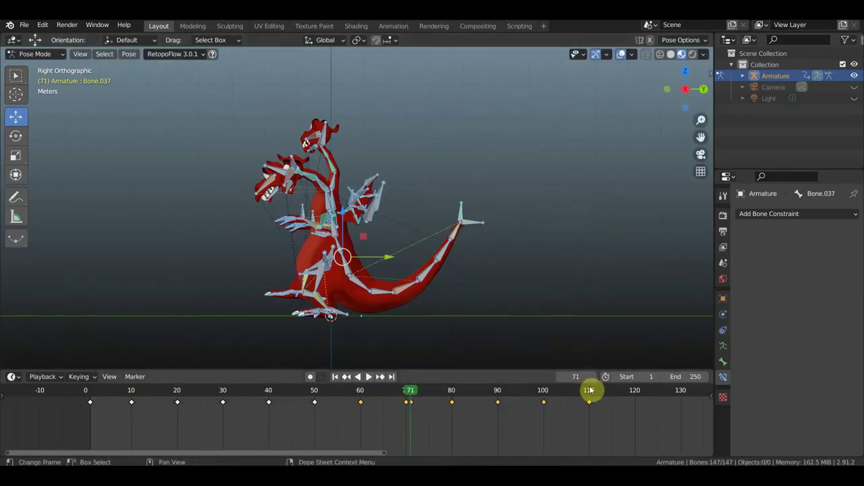
pyautogui.press('a')
pyautogui.moveTo(484, 219)
pyautogui.mouseDown()
pyautogui.moveTo(550, 236)
pyautogui.moveTo(572, 224)
pyautogui.mouseUp()
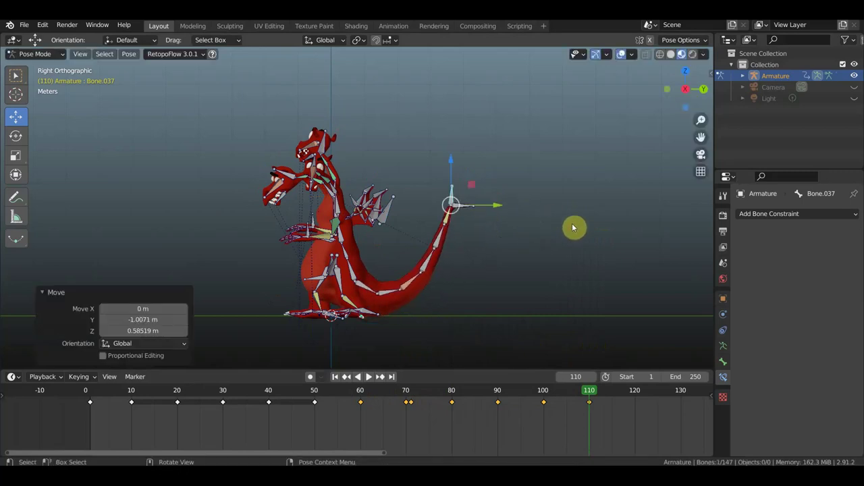
pyautogui.press('a')
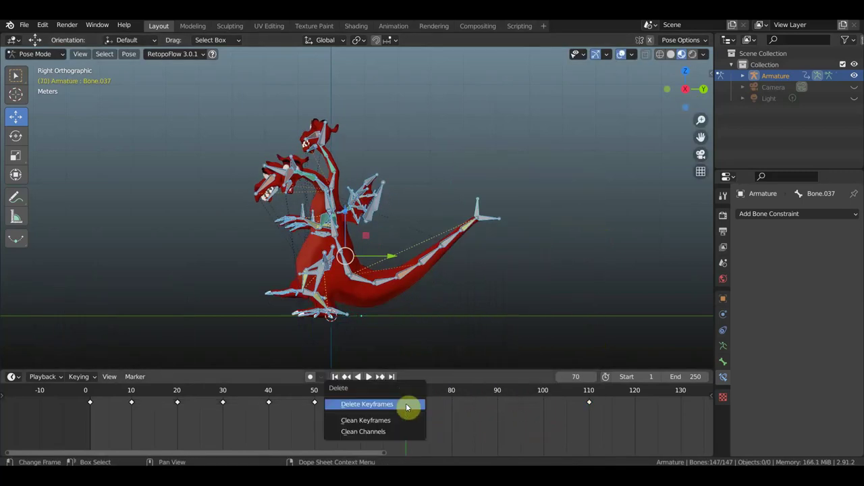
pyautogui.press('space')
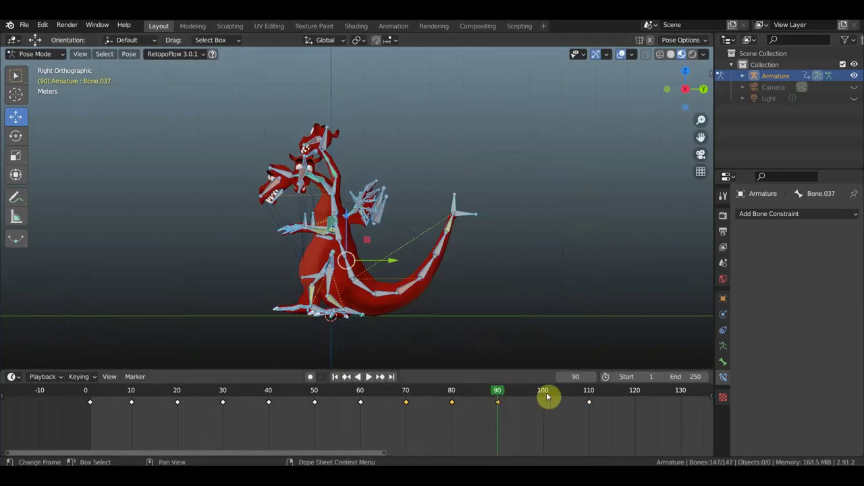
# Step: Play the animation and move the last keyframe near the loop's end
pyautogui.click(558, 410)
pyautogui.click(91, 391)
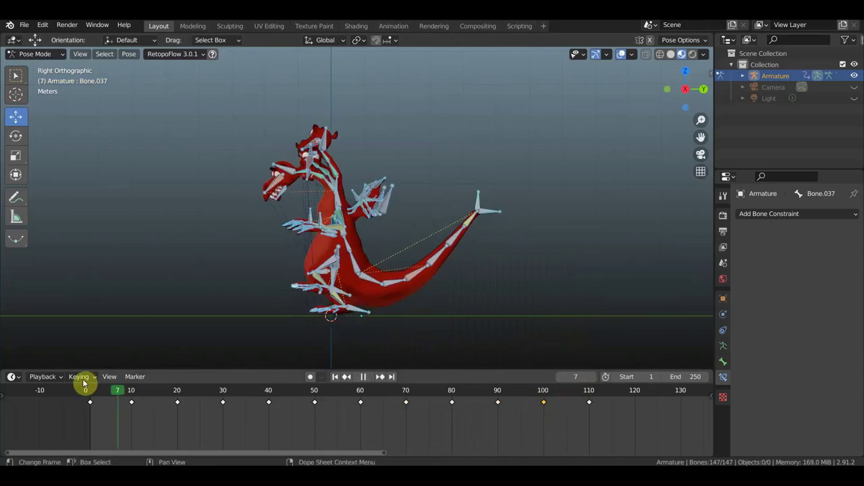
pyautogui.press('space')
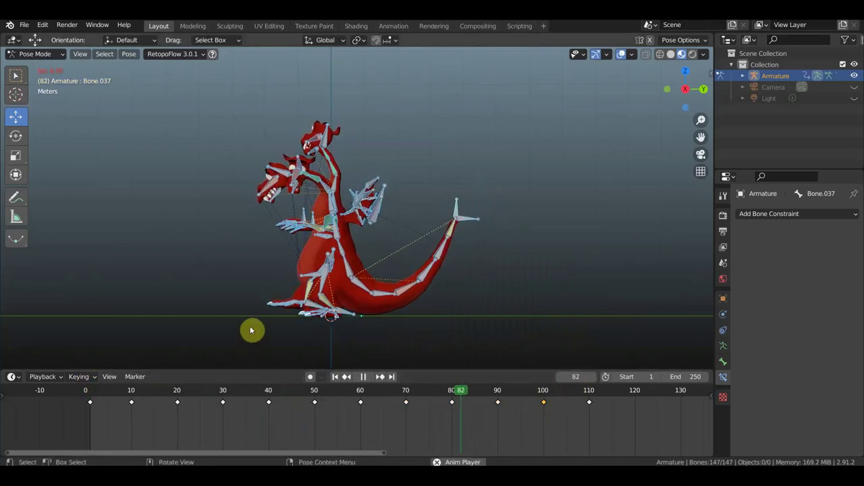
pyautogui.press('space')
pyautogui.scroll(-3, 466, 436)
pyautogui.press('g')
pyautogui.click(481, 410)
pyautogui.scroll(3, 503, 415)
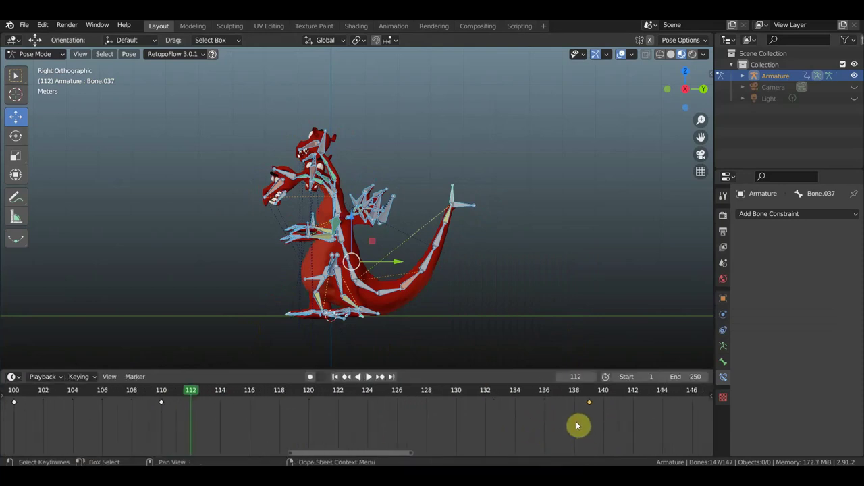
# Step: Set the animation end frame to 139 and go to frame 120
pyautogui.moveTo(500, 338); pyautogui.dragTo(385, 322, button='middle')
pyautogui.scroll(-1, 541, 412)
pyautogui.click(541, 392)
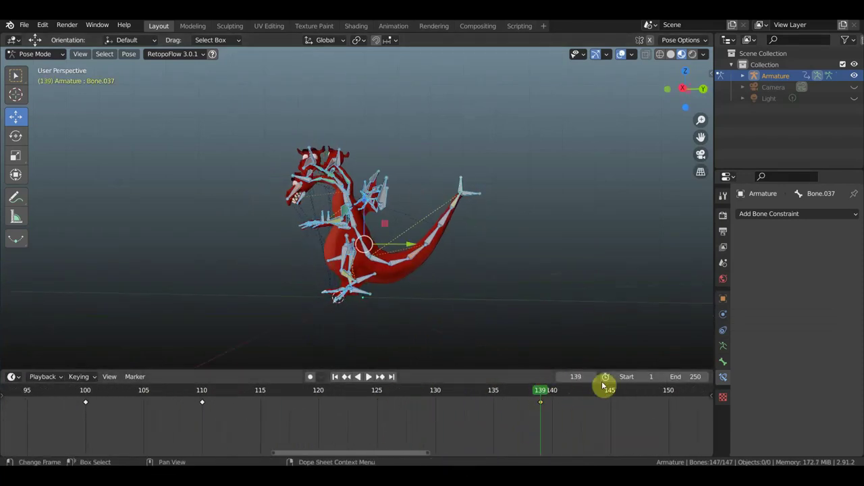
pyautogui.write('139')
pyautogui.press('Return')
pyautogui.moveTo(446, 324); pyautogui.dragTo(518, 324, button='middle')
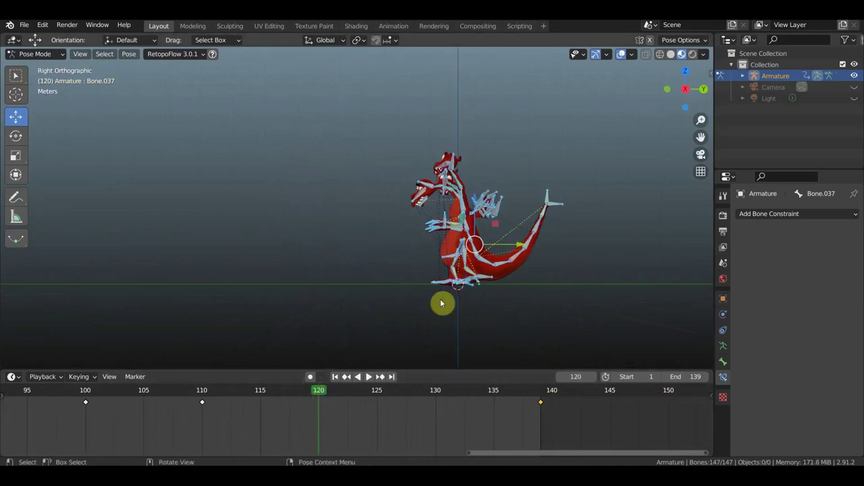
pyautogui.press('Down')
pyautogui.click(322, 397)
# Step: In side view at frame 120, rotate a bone and select the root bone
pyautogui.moveTo(466, 284); pyautogui.dragTo(506, 260, button='middle')
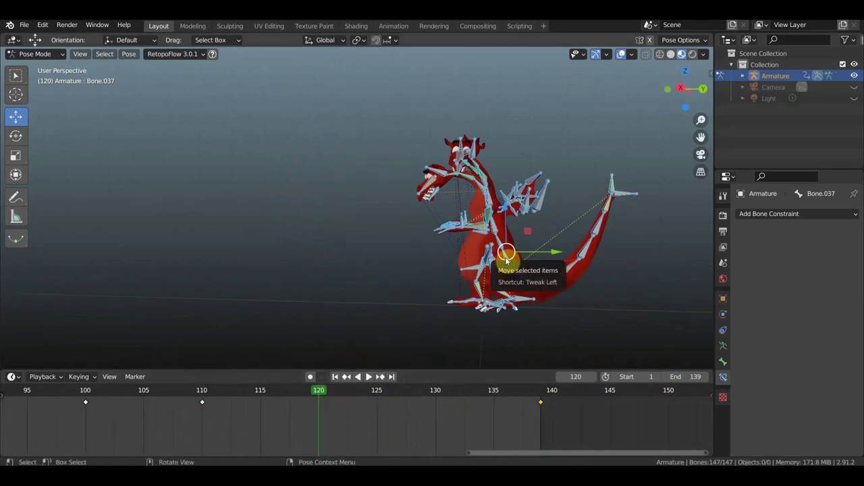
pyautogui.press('KP_3')
pyautogui.press('r')
pyautogui.click(594, 335)
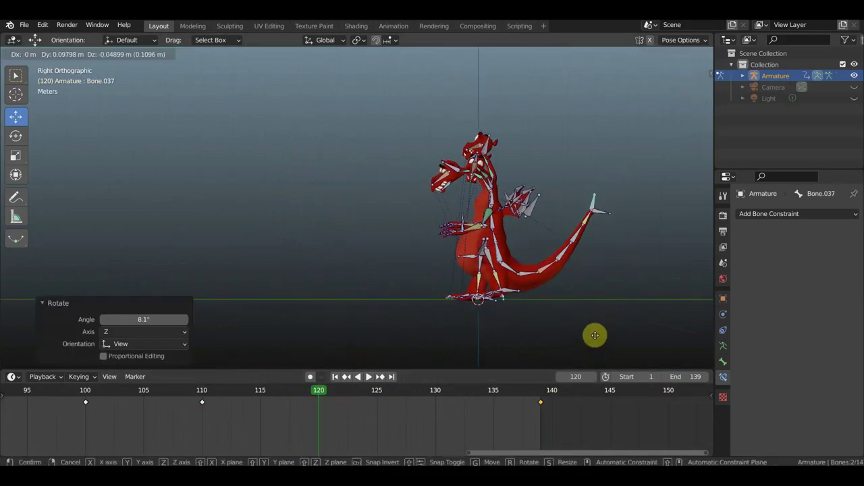
pyautogui.scroll(3, 594, 324)
pyautogui.press('g')
pyautogui.press('r')
pyautogui.click(534, 323)
pyautogui.press('KP_1')
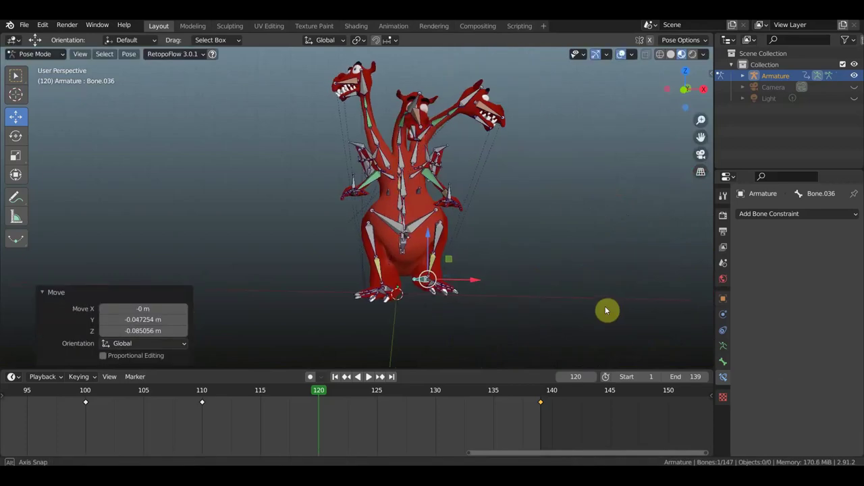
pyautogui.press('KP_3')
# Step: Move Bone.037 and shift a bone along X by 0.12248 m
pyautogui.click(508, 242)
pyautogui.press('g')
pyautogui.click(493, 243)
pyautogui.moveTo(493, 243)
pyautogui.mouseDown(button='middle')
pyautogui.moveTo(473, 293)
pyautogui.moveTo(506, 281)
pyautogui.mouseUp(button='middle')
pyautogui.press('g')
pyautogui.press('x')
pyautogui.click(473, 278)
pyautogui.moveTo(443, 282)
pyautogui.mouseDown(button='middle')
pyautogui.moveTo(424, 299)
pyautogui.moveTo(639, 42)
pyautogui.mouseUp(button='middle')
# Step: Hide the overlays to check the mesh and key Location & Rotation at frame 120
pyautogui.hotkey('shift', 'alt', 'z')
pyautogui.moveTo(554, 203)
pyautogui.mouseDown(button='middle')
pyautogui.moveTo(521, 272)
pyautogui.moveTo(550, 293)
pyautogui.moveTo(536, 322)
pyautogui.mouseUp(button='middle')
pyautogui.press('i')
pyautogui.click(503, 309)
pyautogui.click(200, 392)
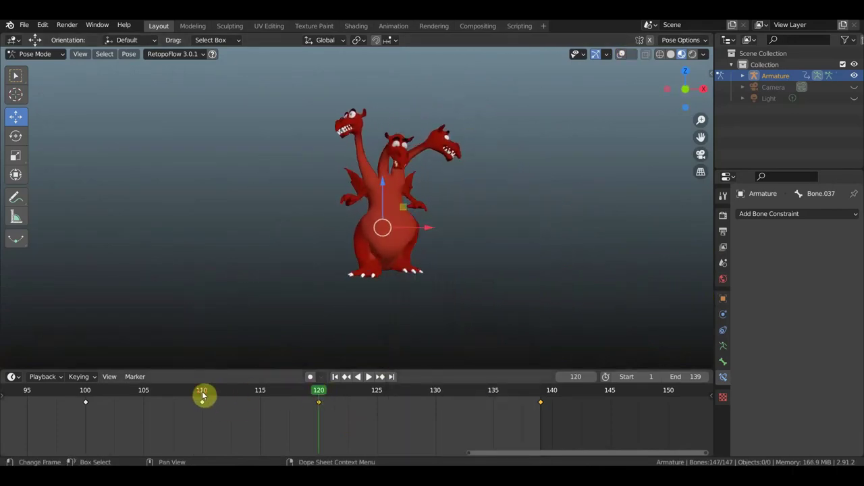
# Step: Try moving the frame-120 keyframe later, preview the timing, then stop at frame 39
pyautogui.moveTo(224, 415); pyautogui.dragTo(188, 403)
pyautogui.press('g')
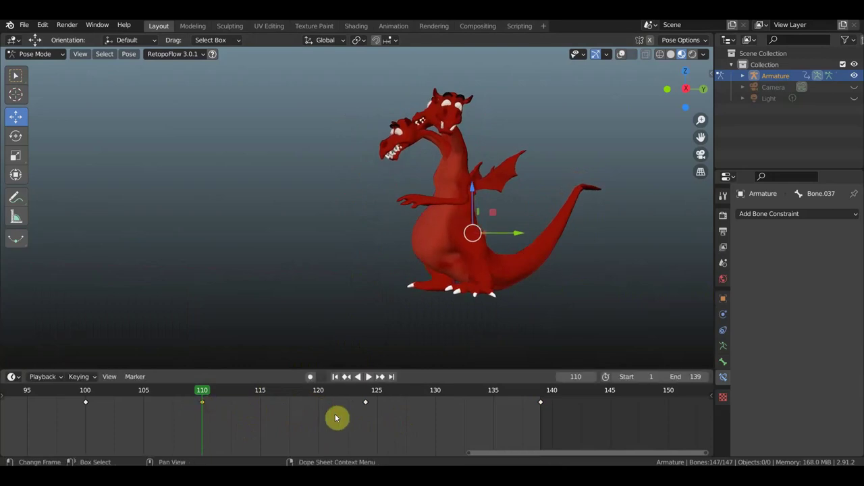
pyautogui.press('Escape')
pyautogui.press('space')
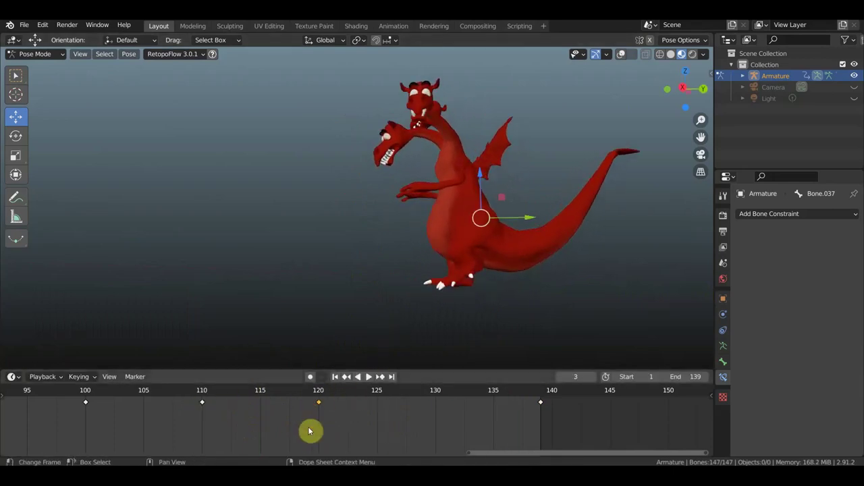
pyautogui.press('Escape')
pyautogui.click(308, 430)
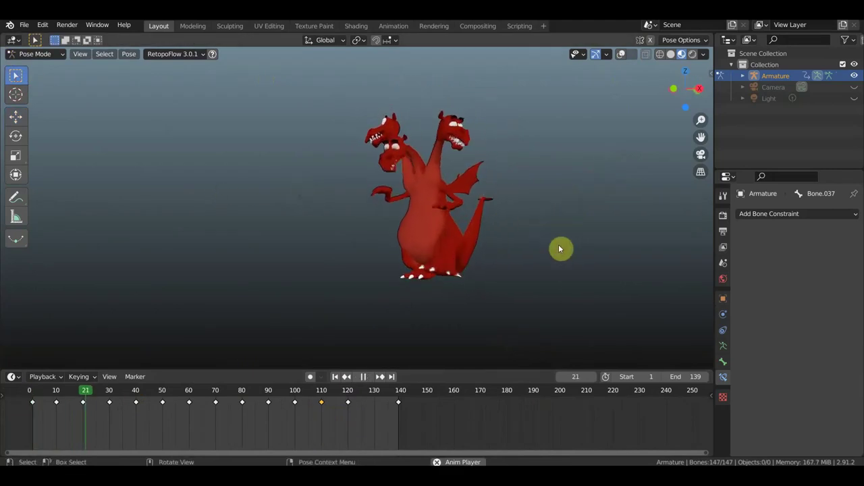
pyautogui.click(135, 391)
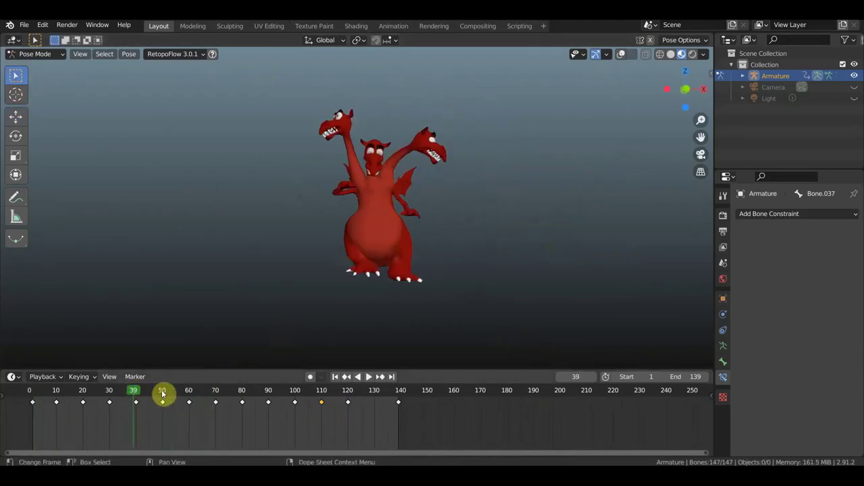
# Step: Show the bones, move a dragon bone and key its Location & Rotation at frame 50
pyautogui.click(621, 54)
pyautogui.moveTo(473, 169); pyautogui.dragTo(346, 245, button='middle')
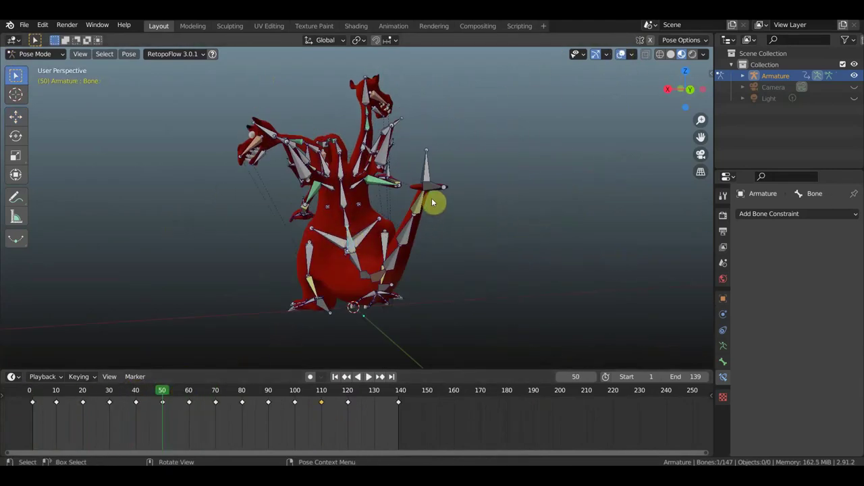
pyautogui.press('KP_1')
pyautogui.press('g')
pyautogui.click(472, 231)
pyautogui.press('i')
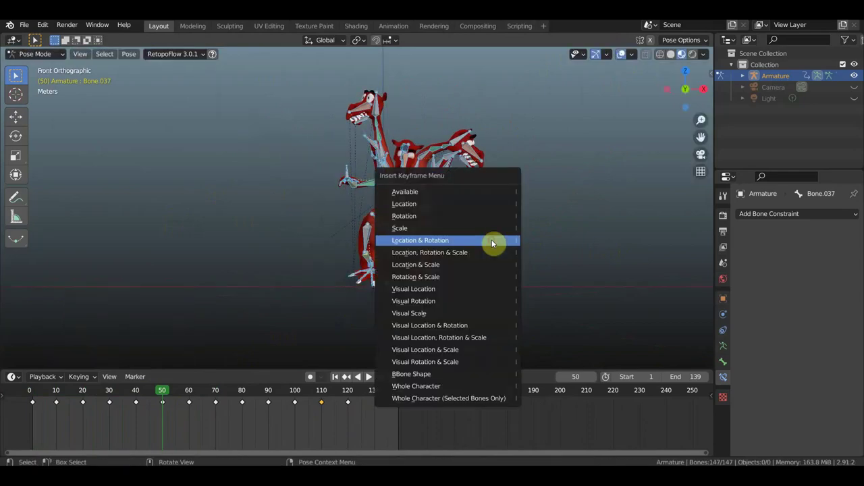
pyautogui.click(493, 241)
pyautogui.click(83, 391)
pyautogui.moveTo(83, 391)
pyautogui.mouseDown()
pyautogui.moveTo(6, 396)
pyautogui.moveTo(239, 401)
pyautogui.moveTo(216, 401)
pyautogui.mouseUp()
# Step: At frame 70, rotate the chosen bones by -4.8° about Z
pyautogui.moveTo(405, 317); pyautogui.dragTo(461, 311, button='middle')
pyautogui.moveTo(276, 388); pyautogui.dragTo(241, 393)
pyautogui.press('Escape')
pyautogui.moveTo(522, 241); pyautogui.dragTo(583, 166, button='middle')
pyautogui.press('KP_7')
pyautogui.click(539, 206)
# Step: Move the chosen bones into place from the top view
pyautogui.moveTo(539, 206); pyautogui.dragTo(488, 193, button='middle')
pyautogui.scroll(3, 405, 223)
pyautogui.moveTo(279, 252); pyautogui.dragTo(361, 304, button='middle')
pyautogui.press('KP_7')
pyautogui.click(504, 213)
pyautogui.moveTo(505, 213); pyautogui.dragTo(337, 104, button='middle')
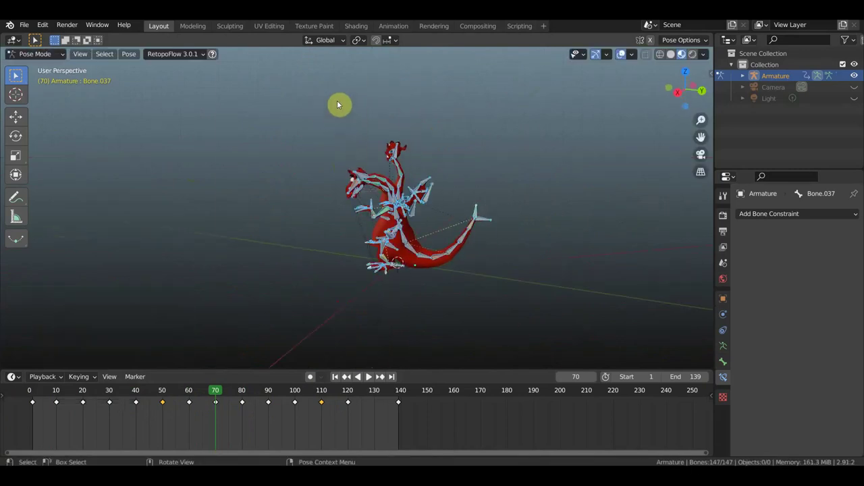
# Step: Delete the unwanted keyframes, hide the bones and preview the stepping cycle
pyautogui.click(193, 406)
pyautogui.press('Down')
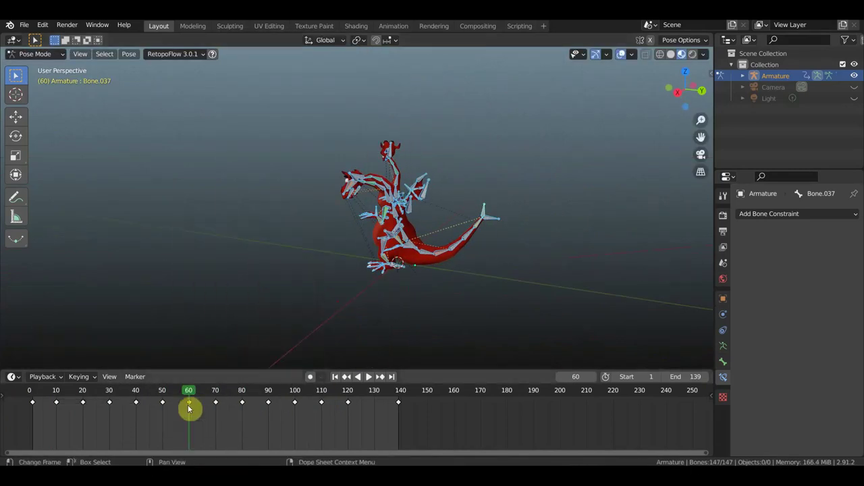
pyautogui.click(621, 54)
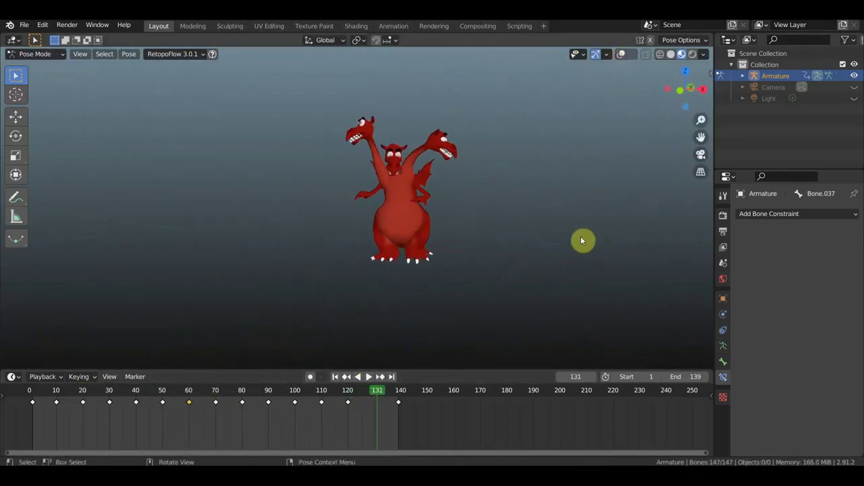
pyautogui.moveTo(48, 387); pyautogui.dragTo(29, 387)
pyautogui.hotkey('shift', 'alt', 'z')
pyautogui.scroll(4, 489, 344)
pyautogui.moveTo(390, 303)
pyautogui.mouseDown(button='middle')
pyautogui.moveTo(488, 344)
pyautogui.moveTo(419, 332)
pyautogui.mouseUp(button='middle')
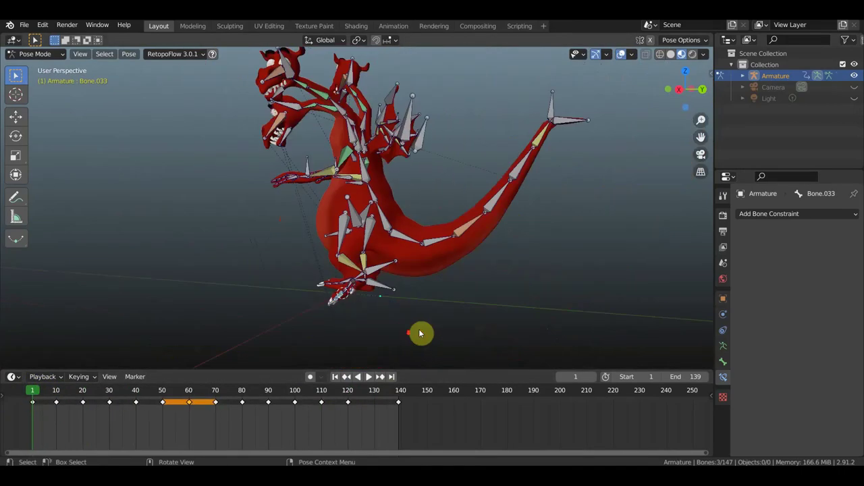
# Step: At frame 1, rotate Bone.036 by -8.24° and key location and rotation on all bones
pyautogui.click(405, 255)
pyautogui.press('r')
pyautogui.click(427, 246)
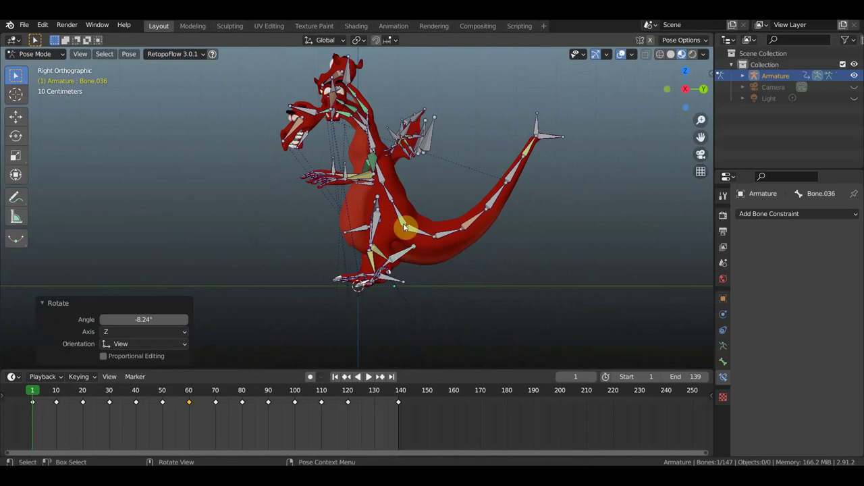
pyautogui.press('a')
pyautogui.press('i')
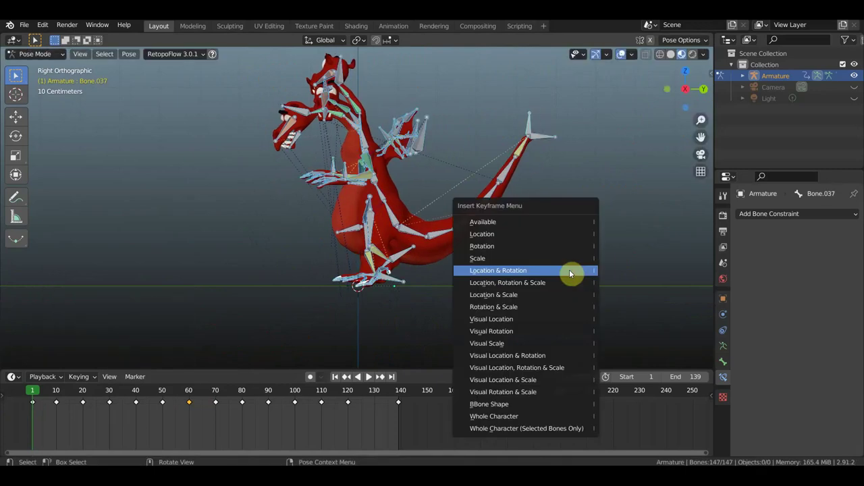
pyautogui.click(570, 270)
# Step: Delete the frame-139 keyframe, place the new last key near frame 141, and replay the loop
pyautogui.press('space')
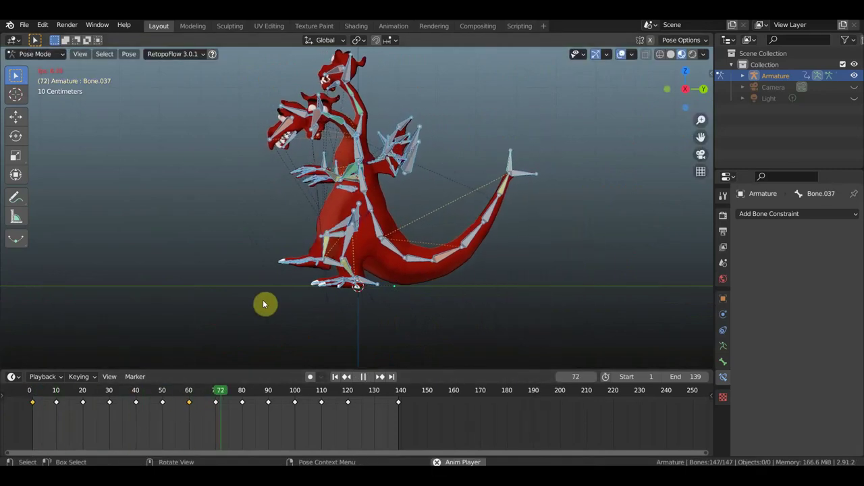
pyautogui.moveTo(388, 401); pyautogui.dragTo(388, 401)
pyautogui.press('Delete')
pyautogui.click(398, 405)
pyautogui.press('space')
pyautogui.moveTo(439, 303); pyautogui.dragTo(556, 252, button='middle')
pyautogui.press('space')
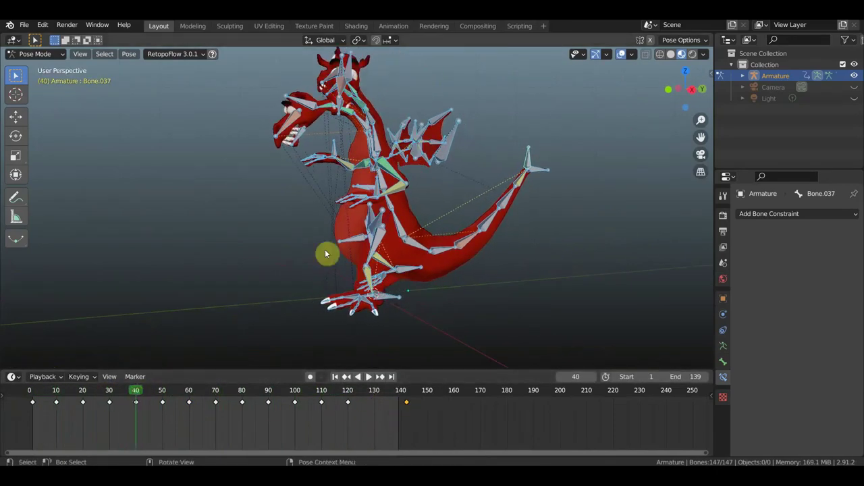
# Step: Move the dragon's arm bone and key its location and rotation at frame 40
pyautogui.press('g')
pyautogui.click(540, 134)
pyautogui.moveTo(397, 238)
pyautogui.mouseDown(button='middle')
pyautogui.moveTo(446, 299)
pyautogui.moveTo(575, 181)
pyautogui.mouseUp(button='middle')
pyautogui.click(567, 220)
pyautogui.press('i')
pyautogui.click(569, 224)
# Step: Play the animation, scrub back to frame 108, and review the arm motion from several angles
pyautogui.press('space')
pyautogui.moveTo(304, 358); pyautogui.dragTo(521, 313, button='middle')
pyautogui.moveTo(316, 405); pyautogui.dragTo(367, 406)
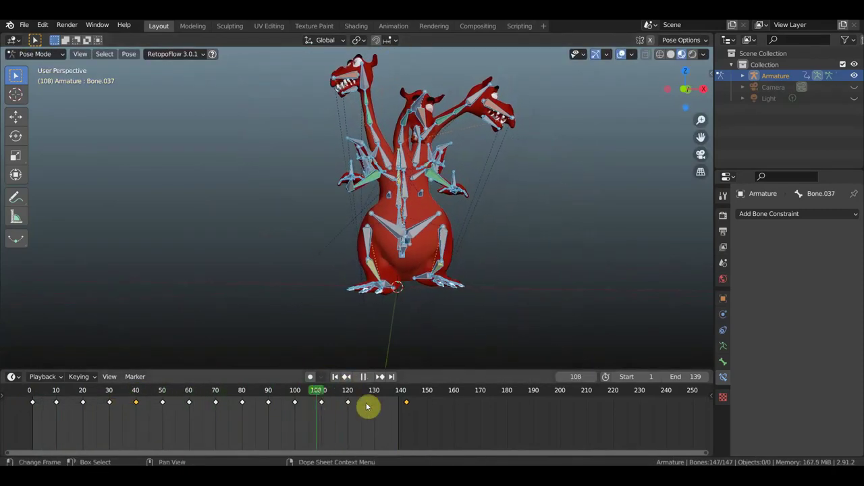
pyautogui.press('space')
pyautogui.moveTo(451, 327); pyautogui.dragTo(436, 283, button='middle')
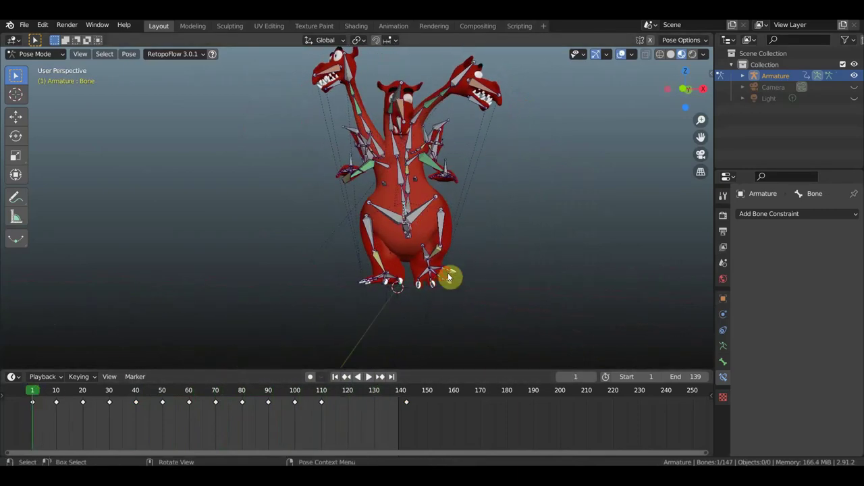
pyautogui.moveTo(449, 276); pyautogui.dragTo(363, 229, button='middle')
# Step: Refine the starting pose by moving and rotating bones in front and top views
pyautogui.press('KP_1')
pyautogui.press('g')
pyautogui.click(514, 304)
pyautogui.moveTo(507, 305)
pyautogui.mouseDown(button='middle')
pyautogui.moveTo(356, 309)
pyautogui.moveTo(318, 328)
pyautogui.moveTo(558, 333)
pyautogui.moveTo(560, 161)
pyautogui.mouseUp(button='middle')
pyautogui.scroll(-3, 560, 160)
pyautogui.moveTo(550, 119); pyautogui.dragTo(540, 277, button='middle')
pyautogui.press('r')
pyautogui.click(532, 237)
pyautogui.press('g')
pyautogui.click(522, 219)
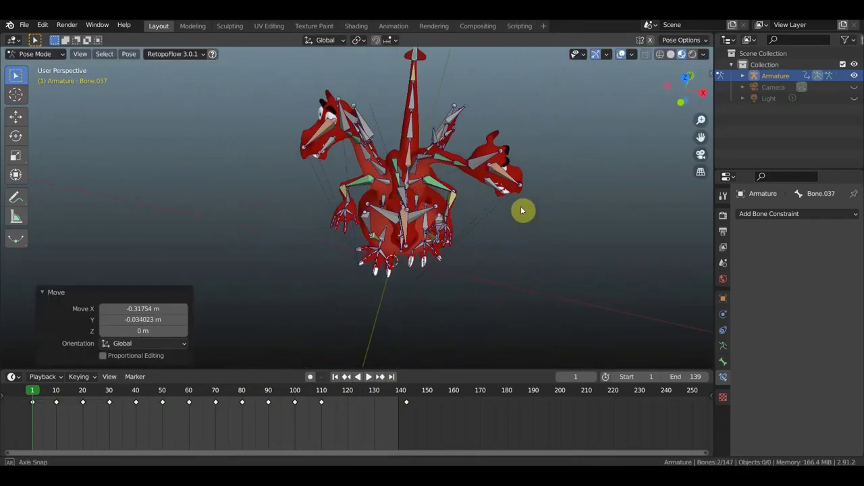
pyautogui.moveTo(522, 219); pyautogui.dragTo(547, 207, button='middle')
pyautogui.click(531, 224)
# Step: Move further bones in right-side view, including lowering Bone.037 by 0.068 m in Z
pyautogui.press('g')
pyautogui.click(407, 256)
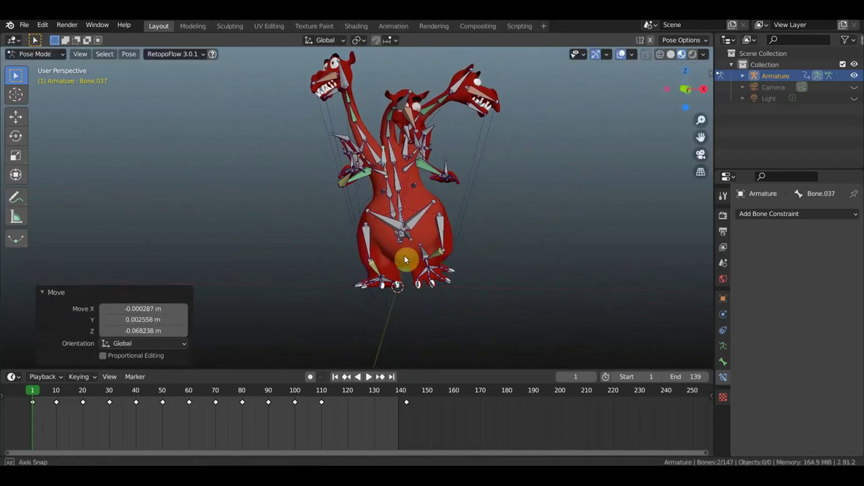
pyautogui.moveTo(407, 256)
pyautogui.mouseDown(button='middle')
pyautogui.moveTo(442, 308)
pyautogui.moveTo(605, 304)
pyautogui.mouseUp(button='middle')
pyautogui.click(331, 277)
pyautogui.press('KP_3')
pyautogui.click(377, 316)
pyautogui.press('g')
pyautogui.click(366, 255)
# Step: Rotate the pose and key location and rotation on all bones at frame 1
pyautogui.moveTo(367, 256)
pyautogui.mouseDown(button='middle')
pyautogui.moveTo(551, 300)
pyautogui.moveTo(263, 246)
pyautogui.moveTo(227, 356)
pyautogui.mouseUp(button='middle')
pyautogui.press('r')
pyautogui.click(436, 237)
pyautogui.press('i')
pyautogui.click(540, 299)
pyautogui.press('Up')
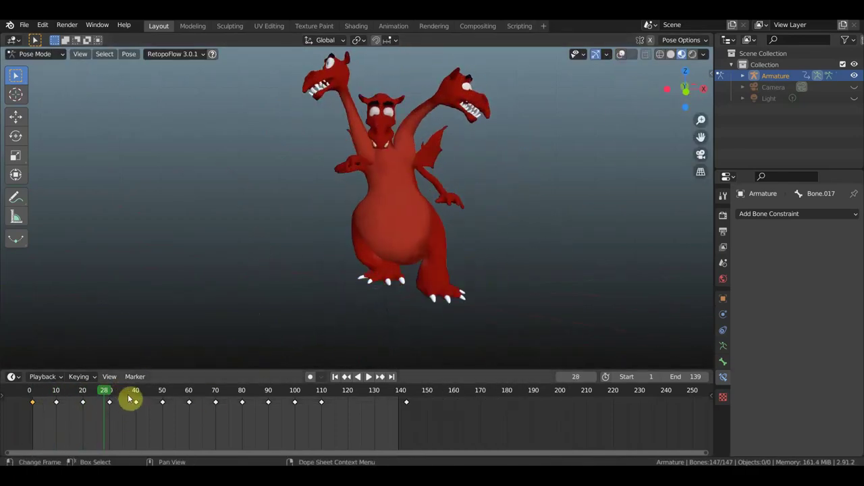
# Step: At frame 30, unhide the bones, rotate the whole pose slightly, and play to review
pyautogui.moveTo(349, 312); pyautogui.dragTo(688, 274, button='middle')
pyautogui.moveTo(111, 398); pyautogui.dragTo(109, 398)
pyautogui.hotkey('shift', 'alt', 'z')
pyautogui.moveTo(486, 261)
pyautogui.mouseDown(button='middle')
pyautogui.moveTo(510, 209)
pyautogui.moveTo(151, 336)
pyautogui.mouseUp(button='middle')
pyautogui.press('a')
pyautogui.press('r')
pyautogui.click(556, 285)
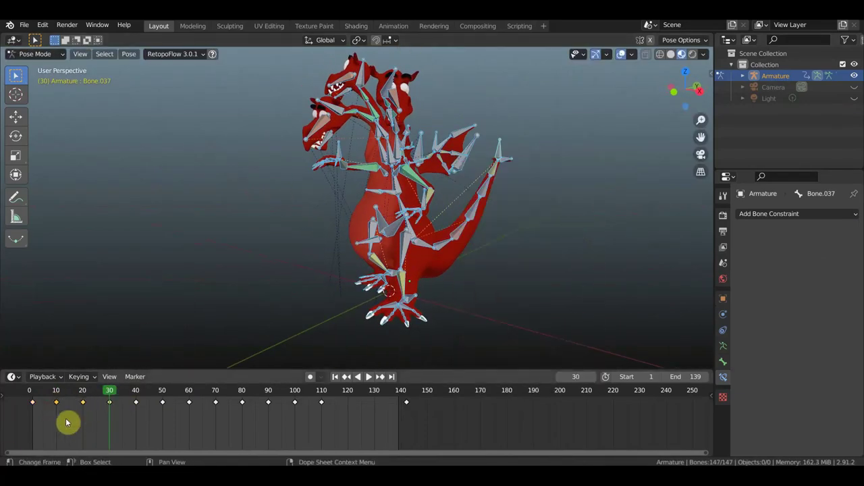
pyautogui.moveTo(66, 423); pyautogui.dragTo(87, 399)
pyautogui.moveTo(191, 270)
pyautogui.mouseDown(button='middle')
pyautogui.moveTo(403, 309)
pyautogui.moveTo(378, 338)
pyautogui.mouseUp(button='middle')
pyautogui.press('space')
# Step: At frame 110, give the pose a small Z rotation and shift it, then select all bones for keying
pyautogui.moveTo(135, 397); pyautogui.dragTo(322, 400)
pyautogui.moveTo(321, 358)
pyautogui.mouseDown(button='middle')
pyautogui.moveTo(320, 318)
pyautogui.moveTo(341, 271)
pyautogui.mouseUp(button='middle')
pyautogui.moveTo(470, 239)
pyautogui.mouseDown(button='middle')
pyautogui.moveTo(560, 271)
pyautogui.moveTo(380, 260)
pyautogui.mouseUp(button='middle')
pyautogui.press('r')
pyautogui.click(560, 270)
pyautogui.press('KP_7')
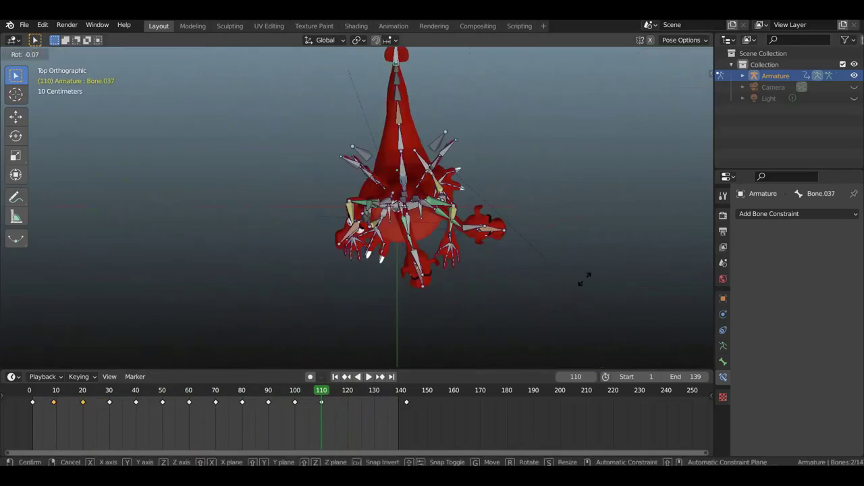
pyautogui.press('g')
pyautogui.click(585, 284)
pyautogui.moveTo(585, 284); pyautogui.dragTo(565, 164, button='middle')
pyautogui.press('a')
pyautogui.moveTo(364, 338)
pyautogui.mouseDown(button='middle')
pyautogui.moveTo(410, 328)
pyautogui.moveTo(392, 351)
pyautogui.mouseUp(button='middle')
# Step: Move the final keyframe onto frame 139, then play the loop with bones hidden
pyautogui.moveTo(385, 398); pyautogui.dragTo(409, 399)
pyautogui.press('KP_3')
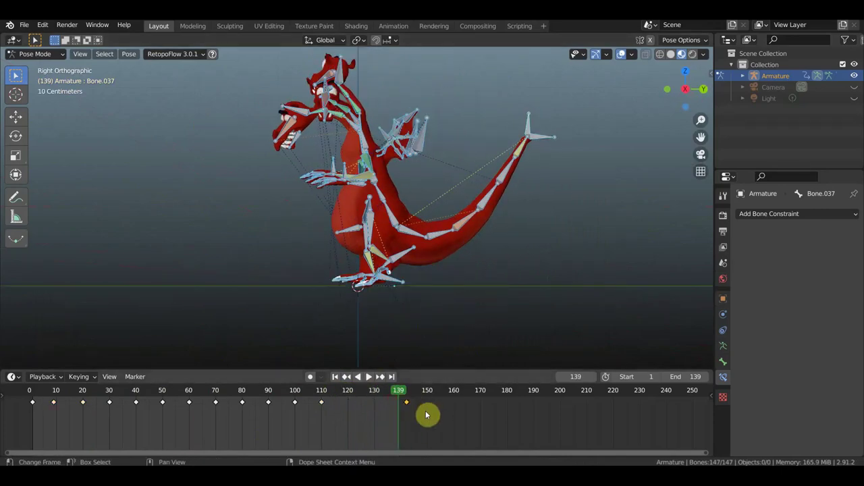
pyautogui.press('g')
pyautogui.click(391, 404)
pyautogui.press('space')
pyautogui.moveTo(563, 311); pyautogui.dragTo(596, 248, button='middle')
pyautogui.hotkey('shift', 'alt', 'z')
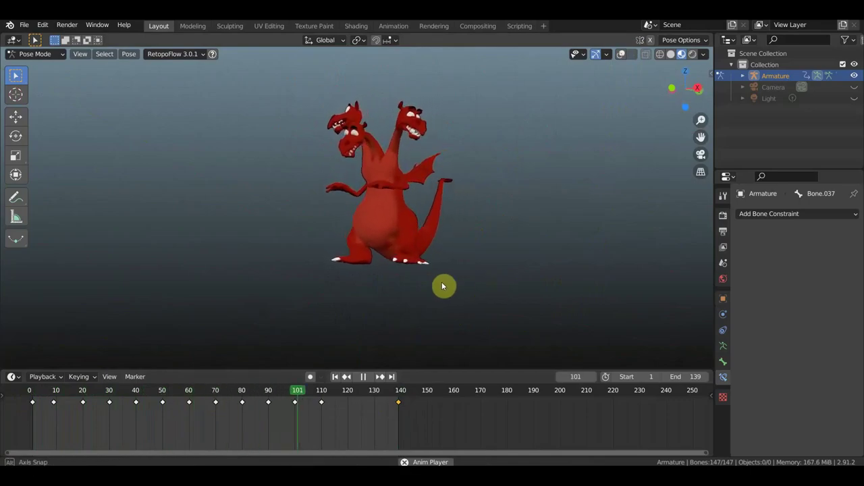